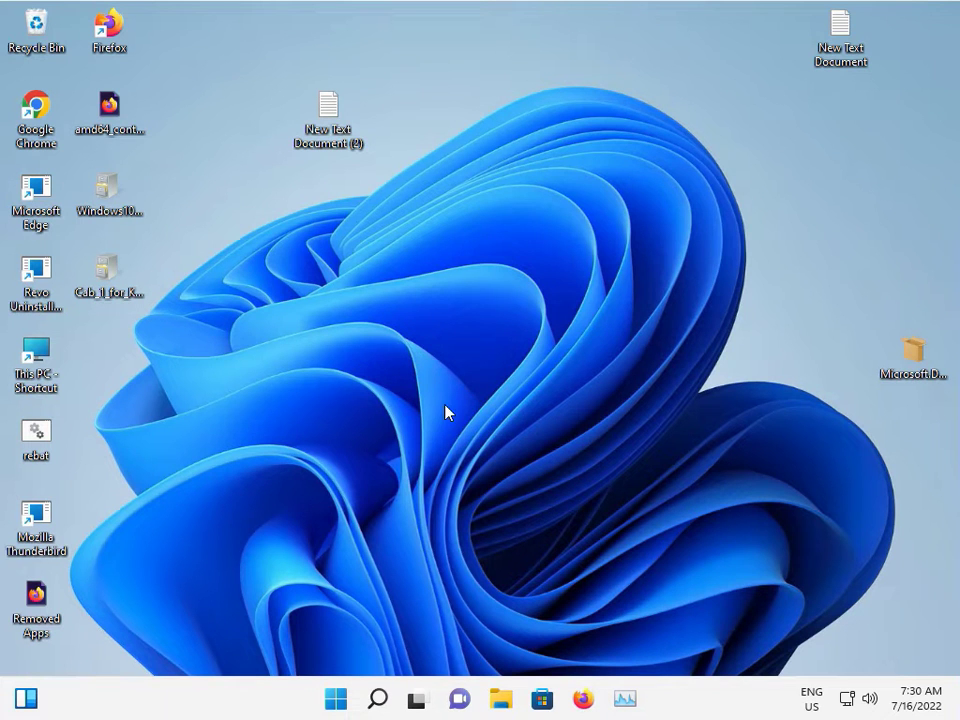
- Open Computer Management for This PC from File Explorer and display the Device Manager
{"action": "left_click", "coordinate": [502, 697]}
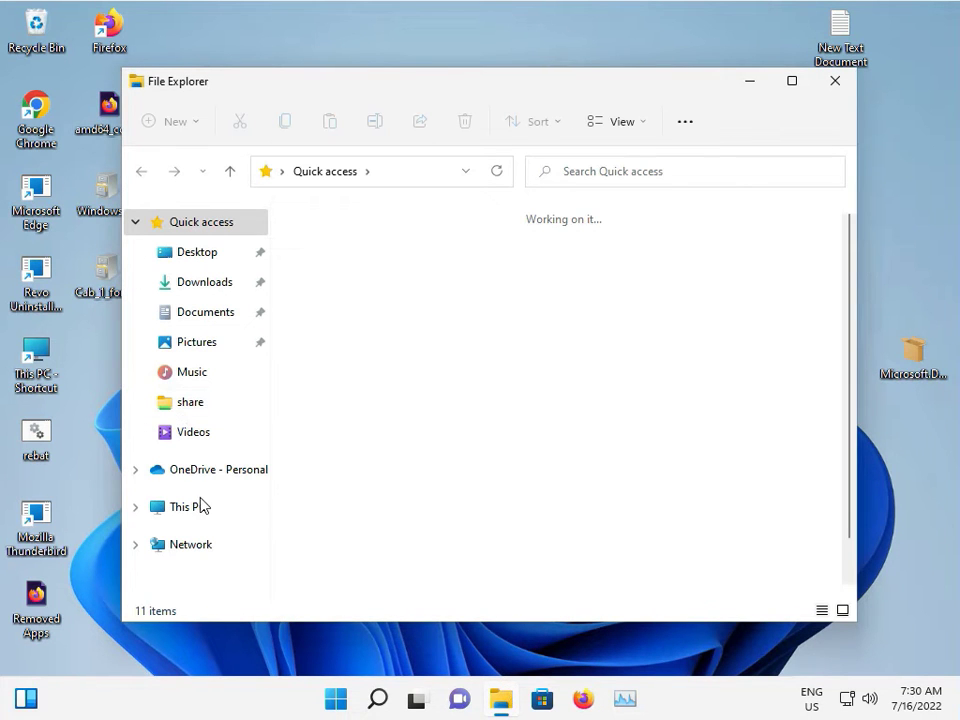
{"action": "right_click", "coordinate": [202, 510]}
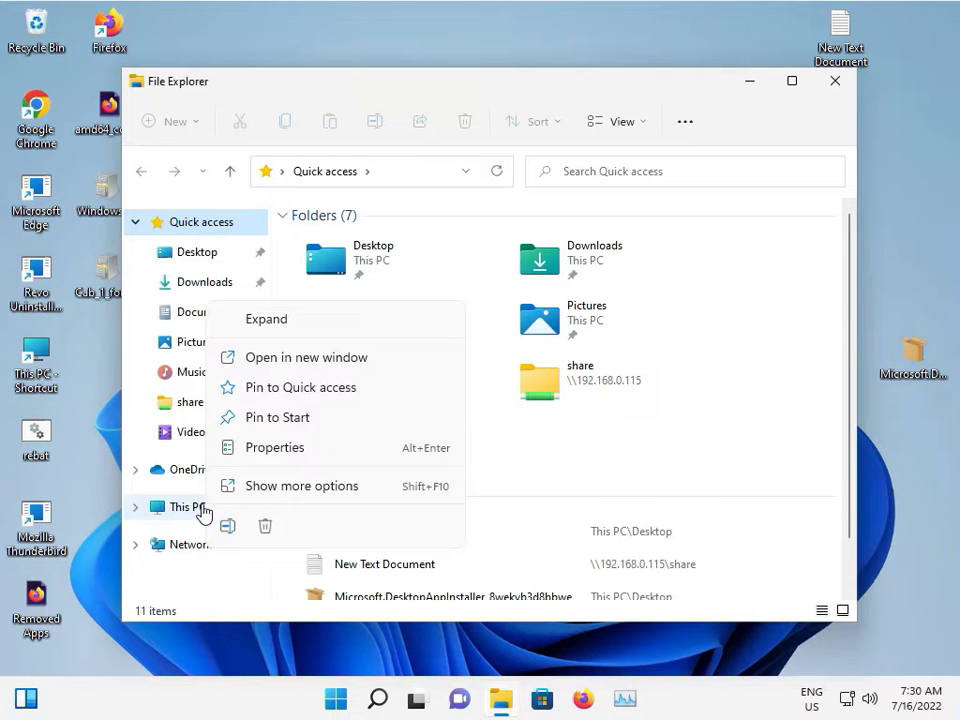
{"action": "left_click", "coordinate": [283, 496]}
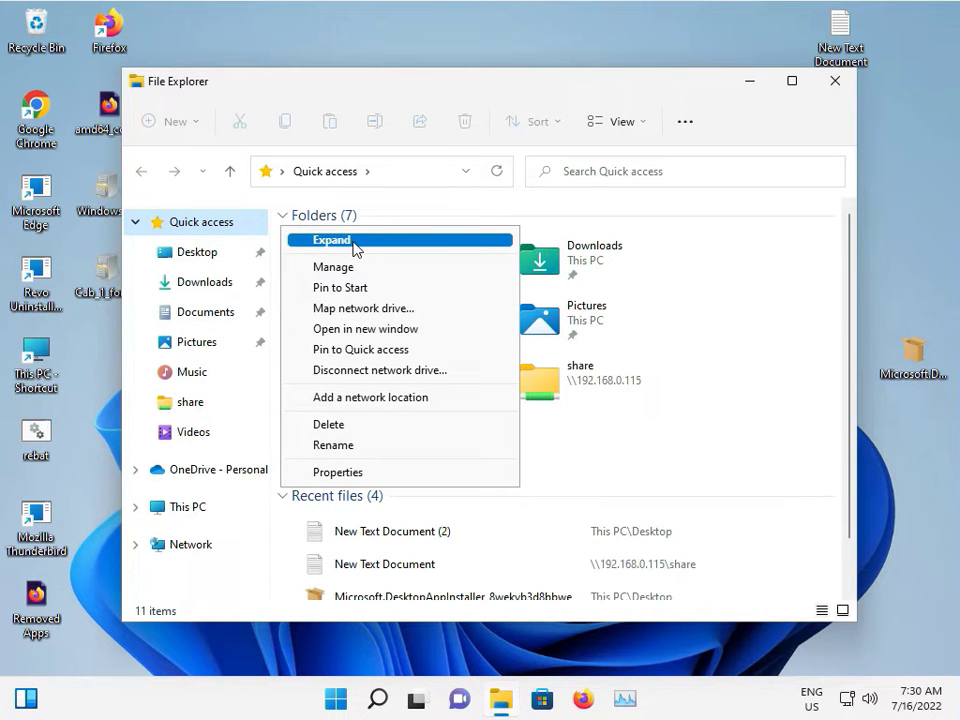
{"action": "left_click", "coordinate": [358, 267]}
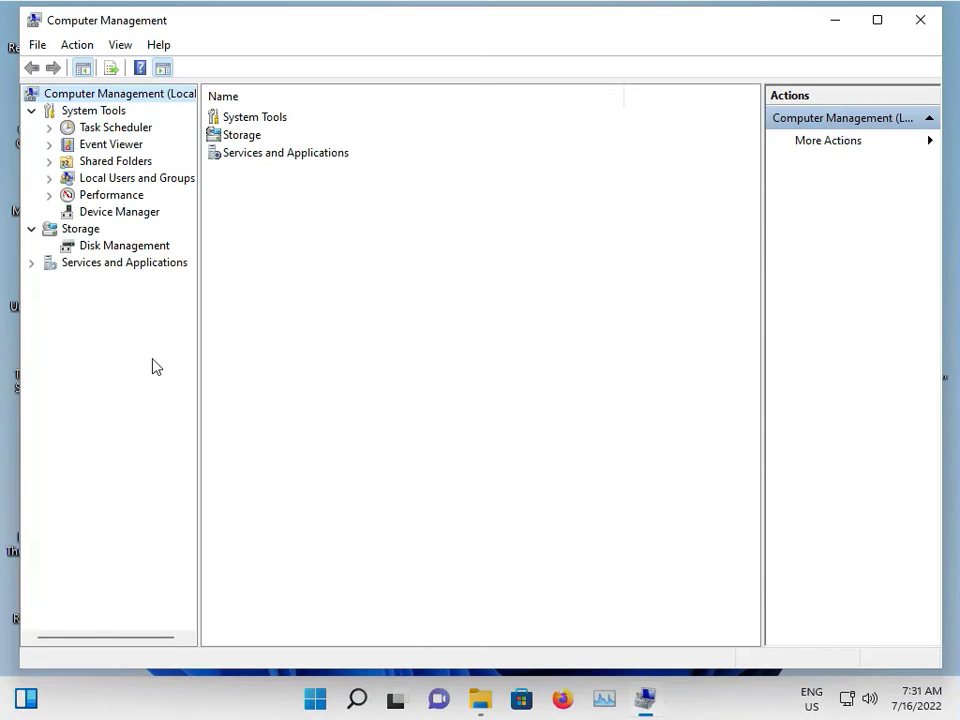
{"action": "left_click", "coordinate": [108, 212]}
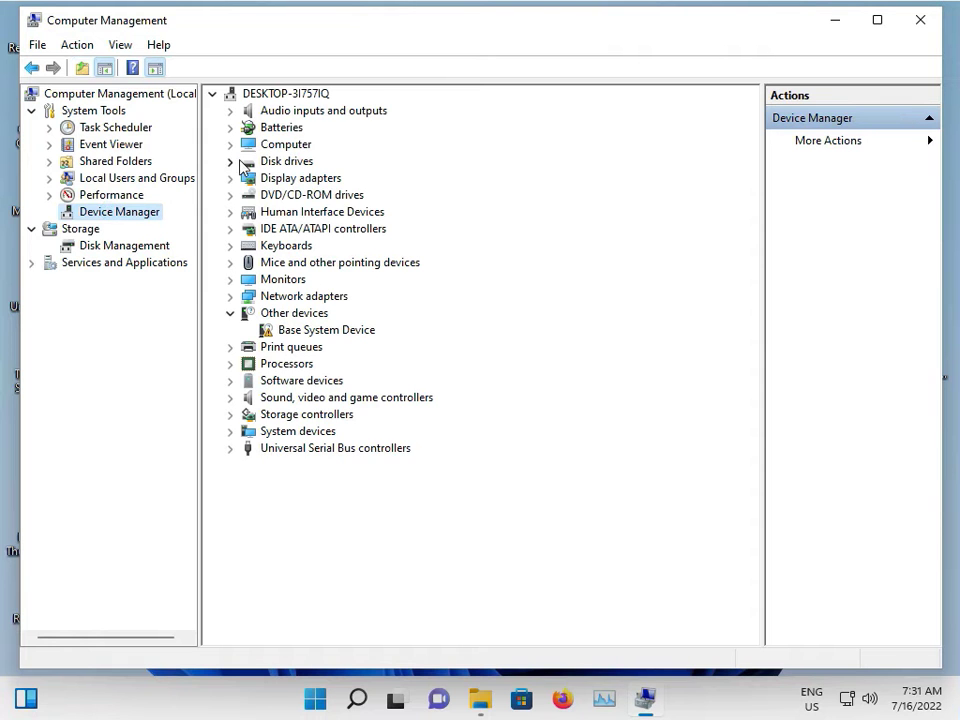
- Update the Microsoft Basic Display Adapter driver with an automatic driver search, then close the update wizard, Computer Management and File Explorer
{"action": "left_click", "coordinate": [231, 178]}
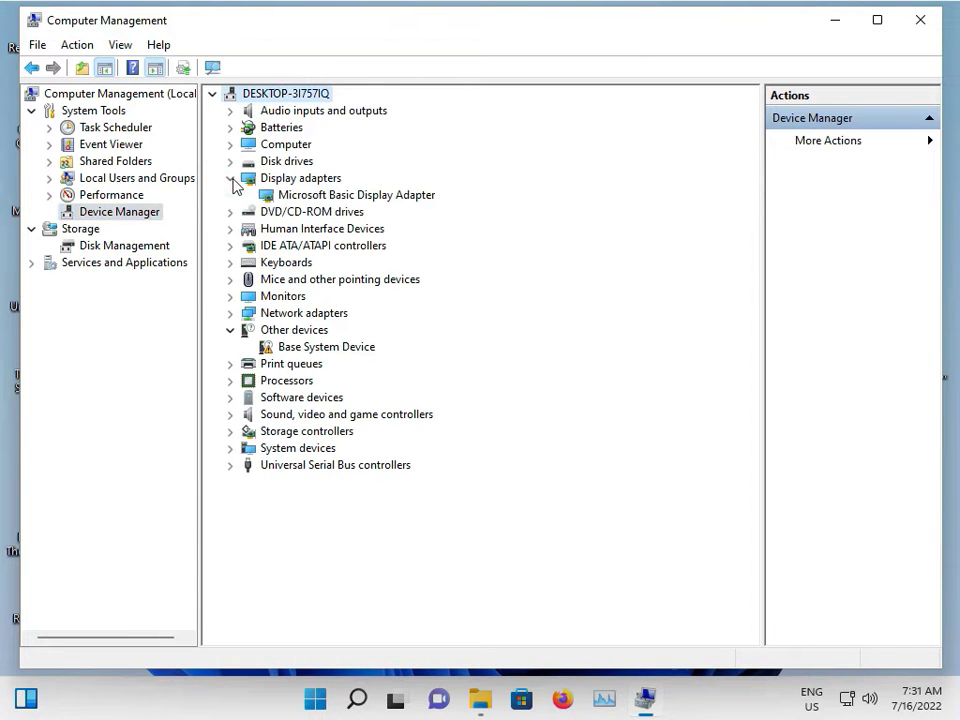
{"action": "left_click", "coordinate": [358, 195]}
{"action": "right_click", "coordinate": [356, 197]}
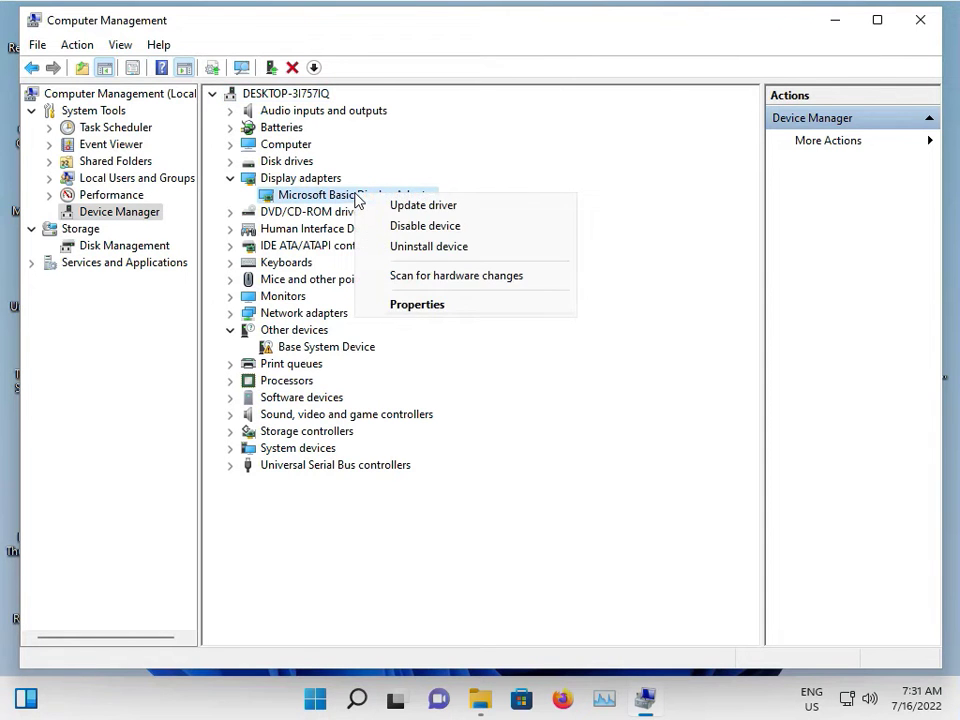
{"action": "left_click", "coordinate": [381, 206]}
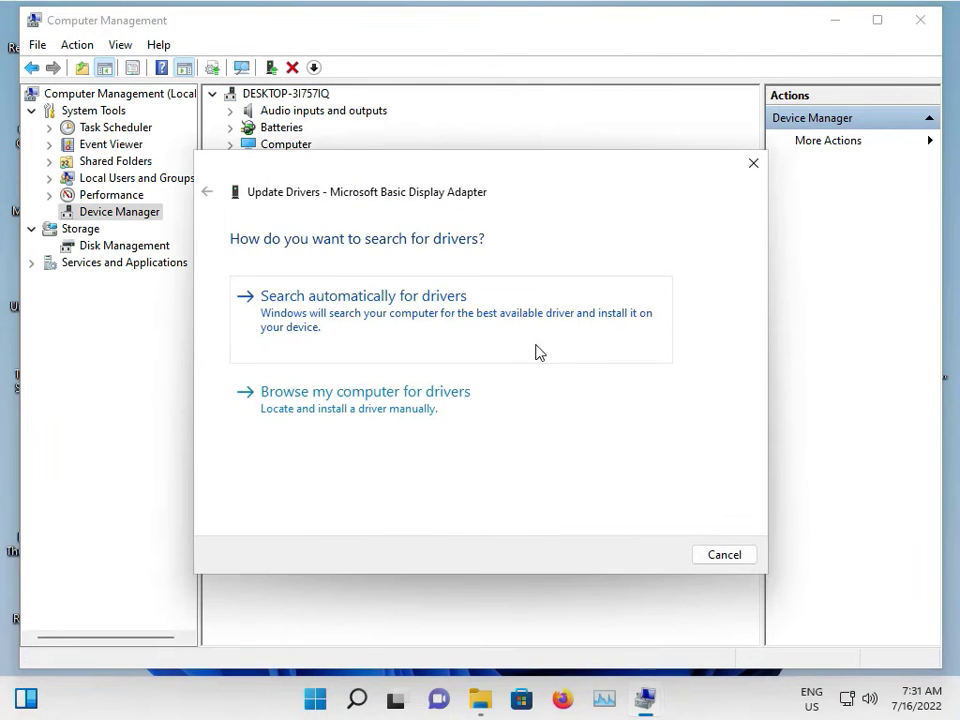
{"action": "left_click", "coordinate": [462, 330]}
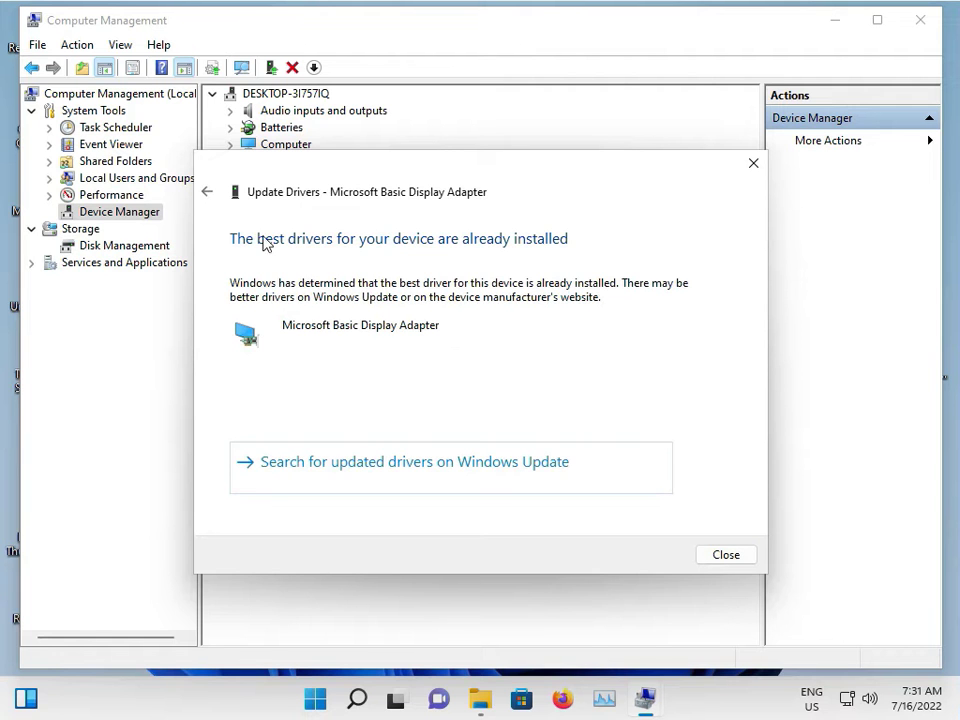
{"action": "left_click", "coordinate": [754, 162]}
{"action": "left_click", "coordinate": [917, 27]}
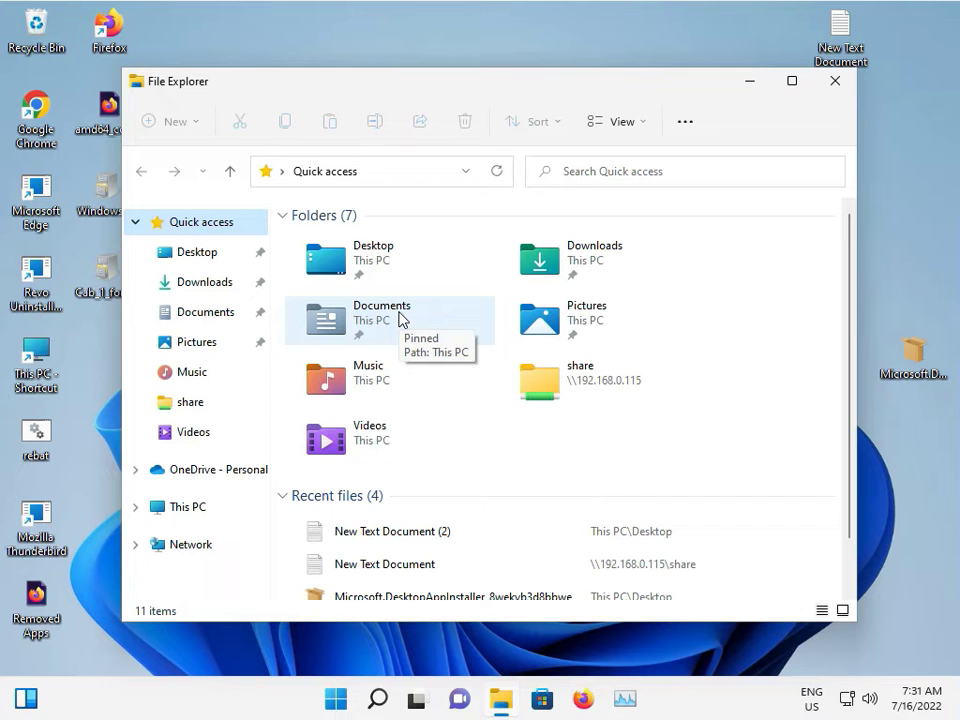
{"action": "left_click", "coordinate": [836, 84]}
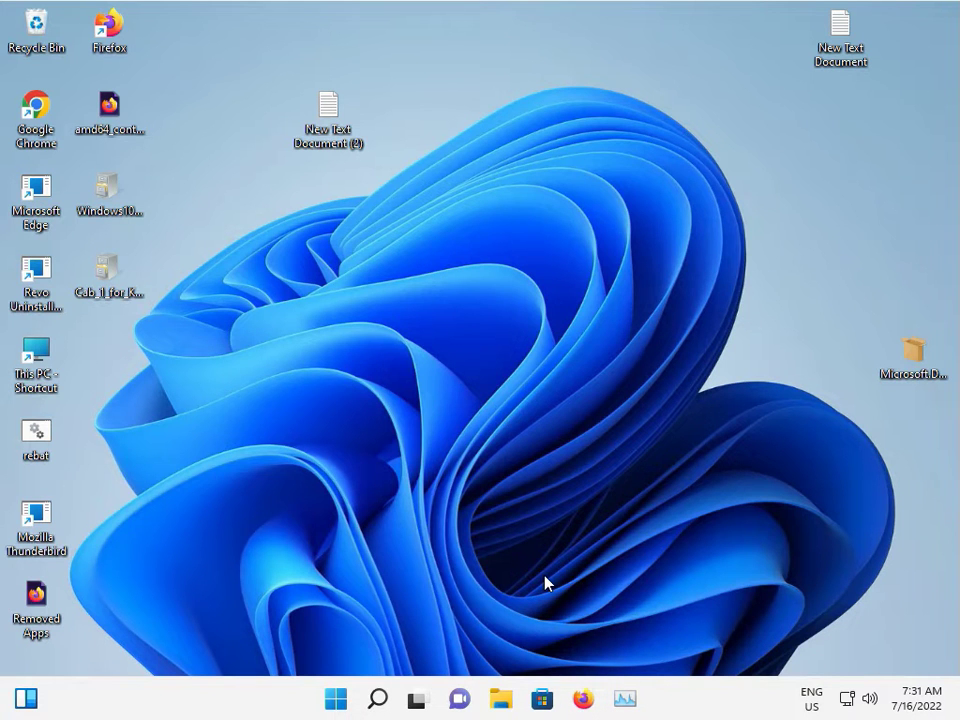
- Find Control Panel through the Windows search and open its Devices and Printers view
{"action": "key", "text": "super"}
{"action": "left_click", "coordinate": [338, 708]}
{"action": "left_click", "coordinate": [338, 708]}
{"action": "left_click", "coordinate": [338, 708]}
{"action": "type", "text": "con"}
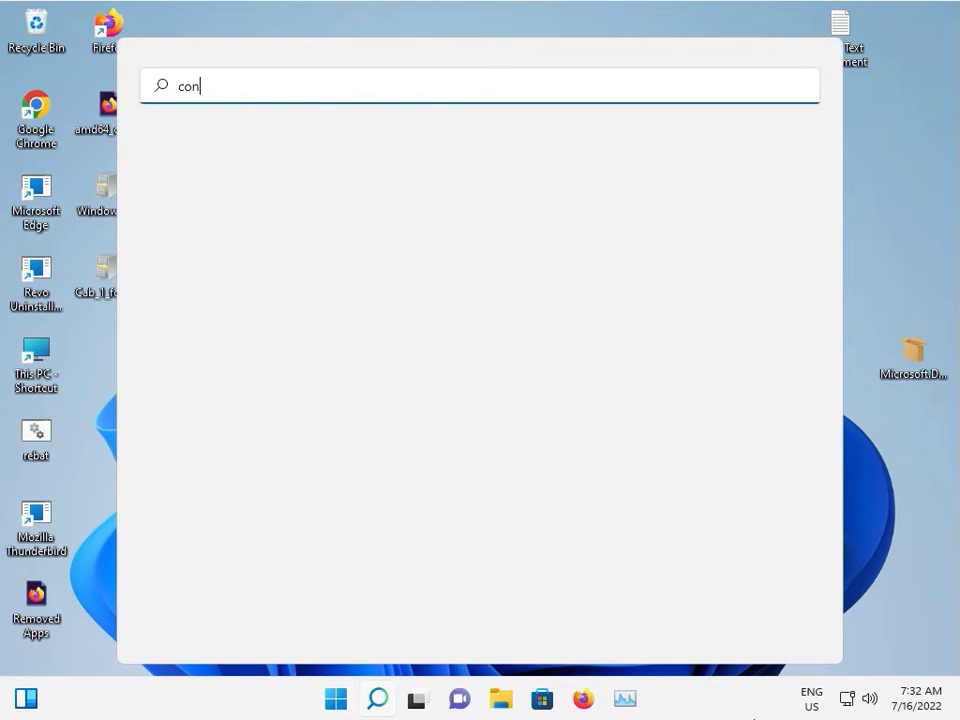
{"action": "left_click", "coordinate": [259, 246]}
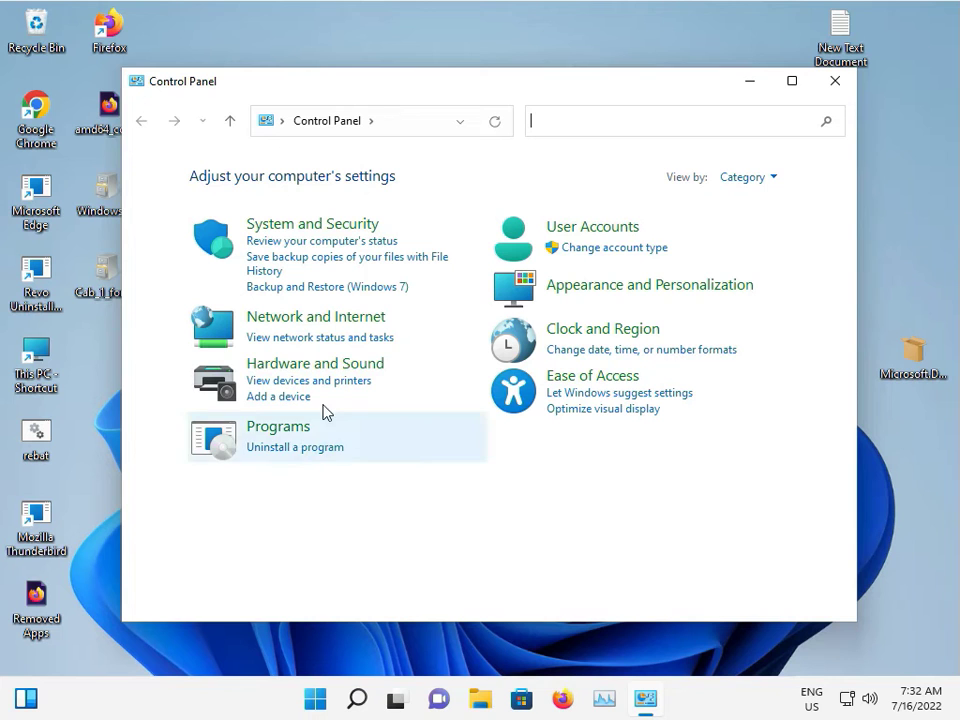
{"action": "left_click", "coordinate": [343, 385]}
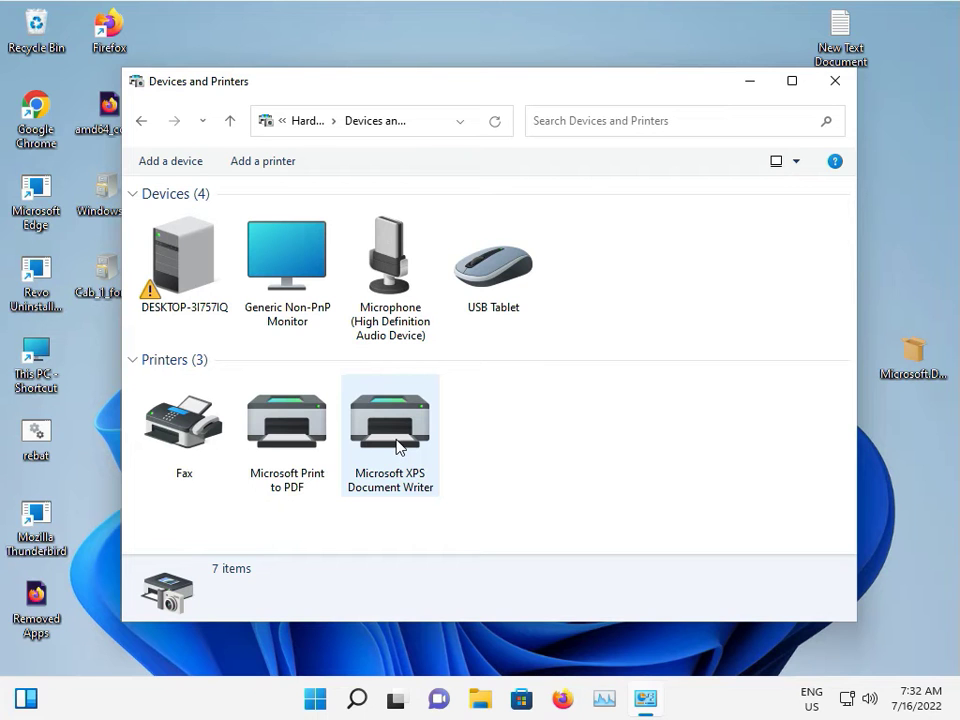
- Set Microsoft XPS Document Writer as the default printer and close Devices and Printers
{"action": "left_click", "coordinate": [279, 443]}
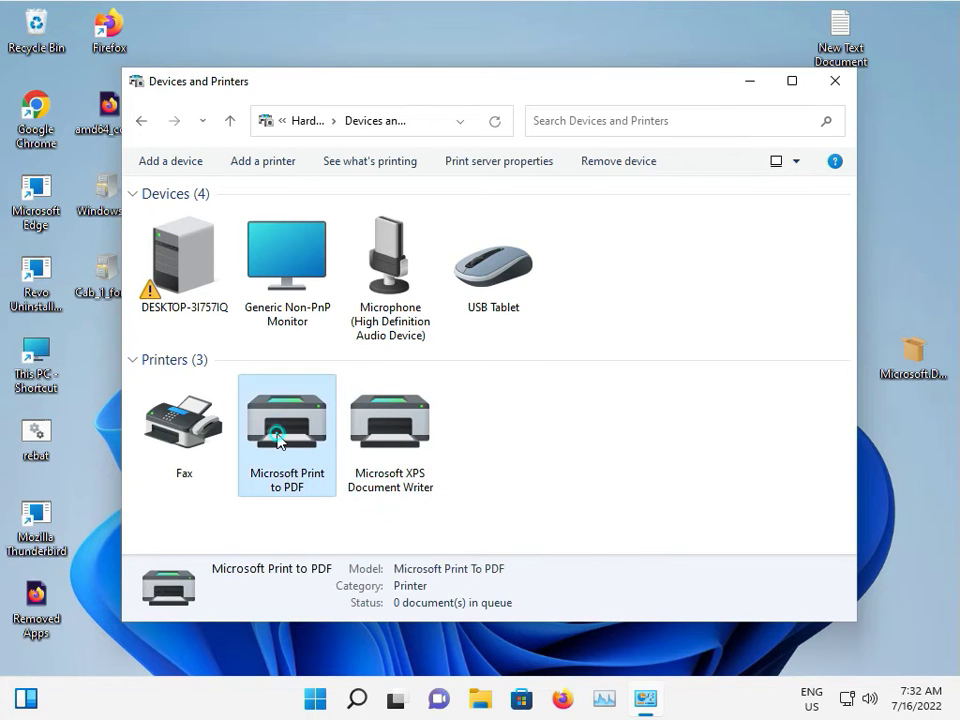
{"action": "left_click", "coordinate": [388, 433]}
{"action": "right_click", "coordinate": [389, 430]}
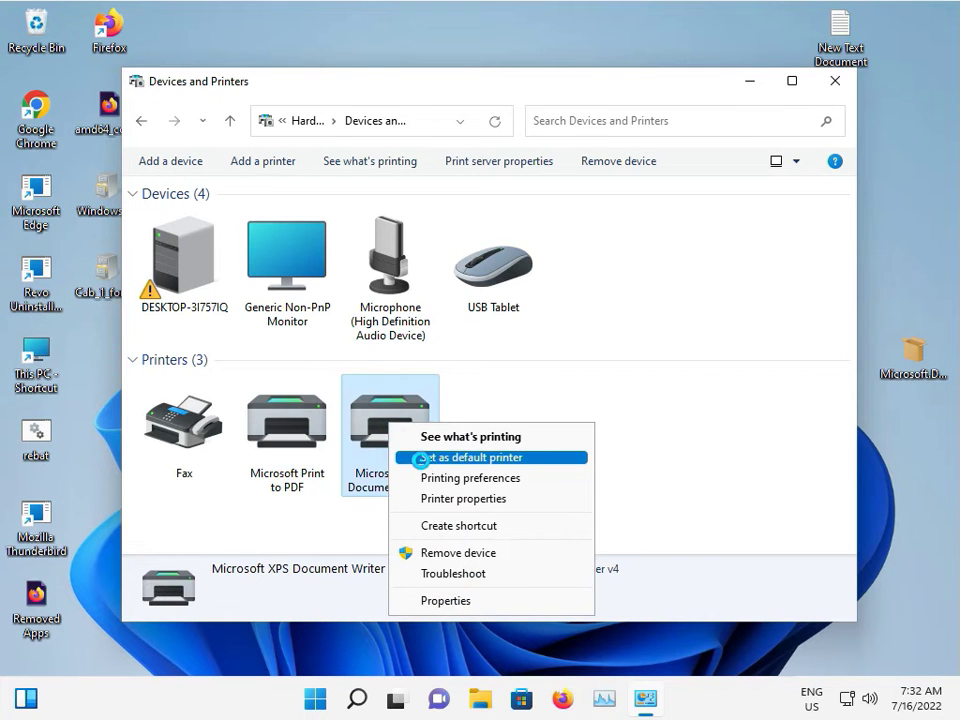
{"action": "left_click", "coordinate": [420, 458]}
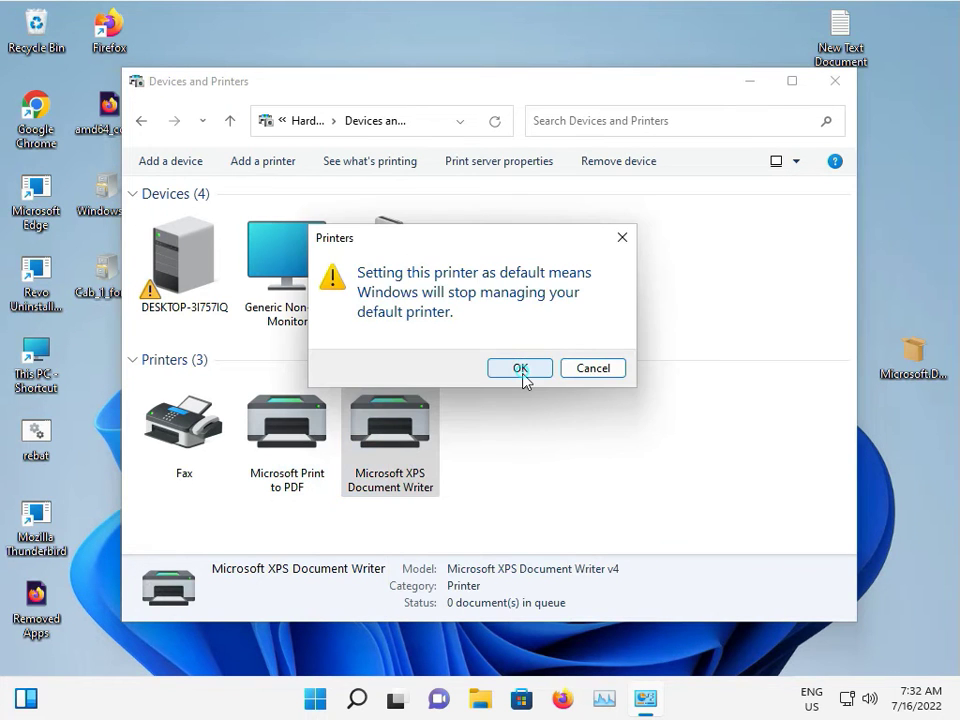
{"action": "left_click", "coordinate": [523, 373]}
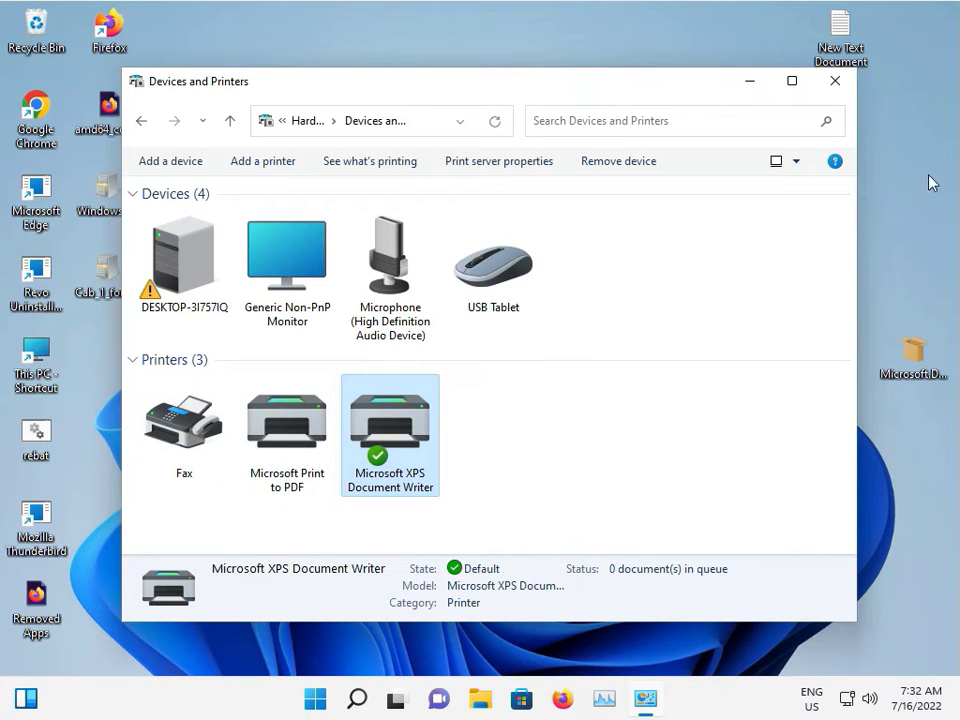
{"action": "left_click", "coordinate": [832, 82]}
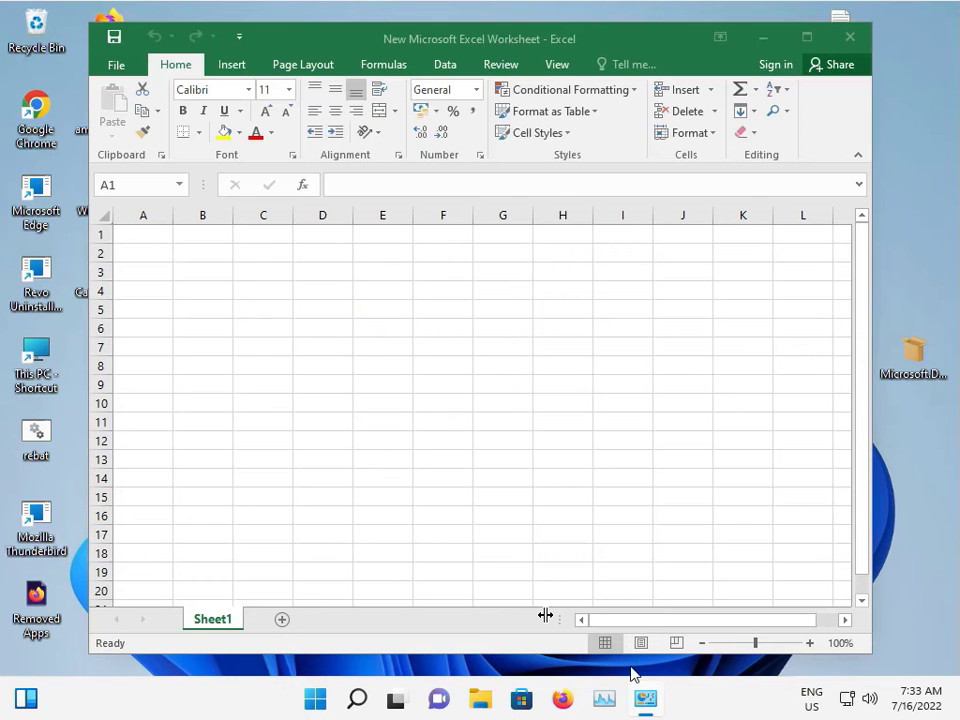
- In Excel, turn on Disable hardware graphics acceleration in the advanced display options, save the setting and close the workbook
{"action": "left_click", "coordinate": [120, 66]}
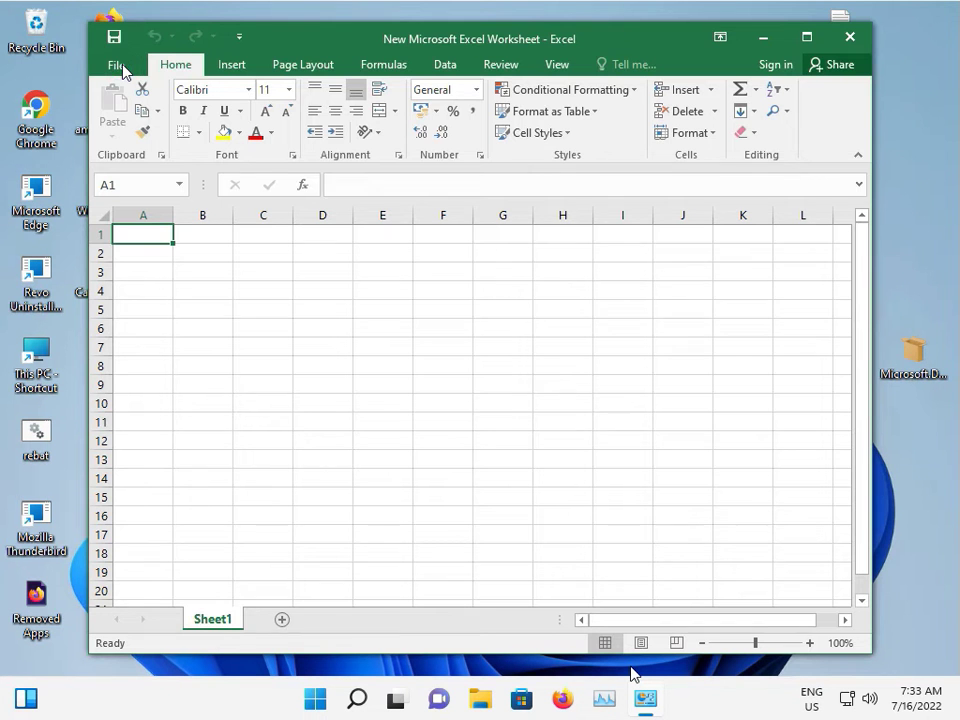
{"action": "left_click", "coordinate": [141, 520]}
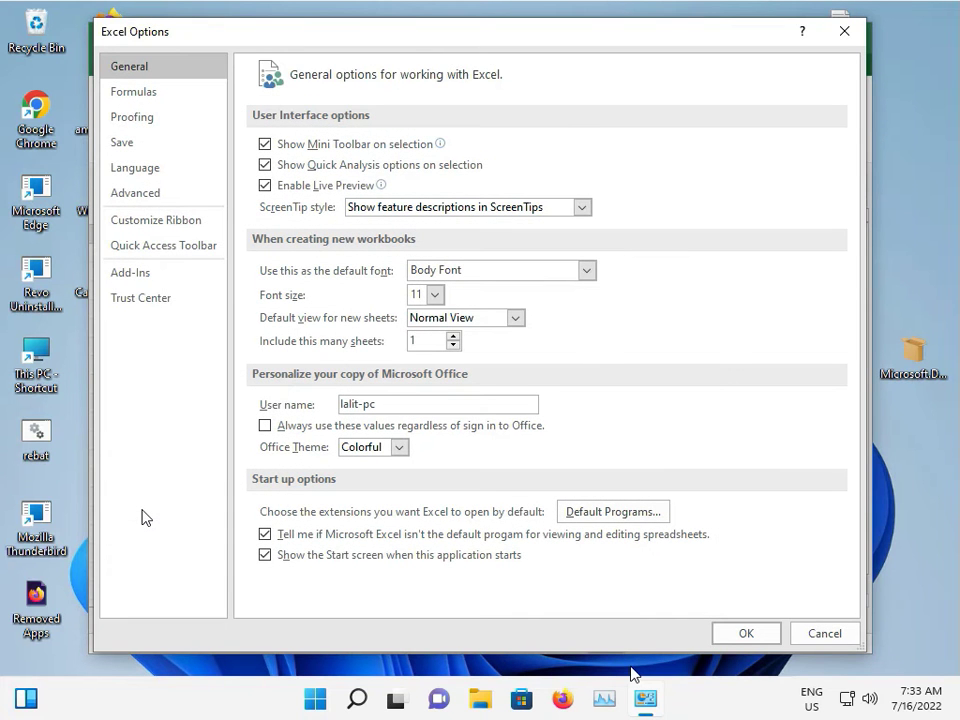
{"action": "left_click", "coordinate": [164, 199]}
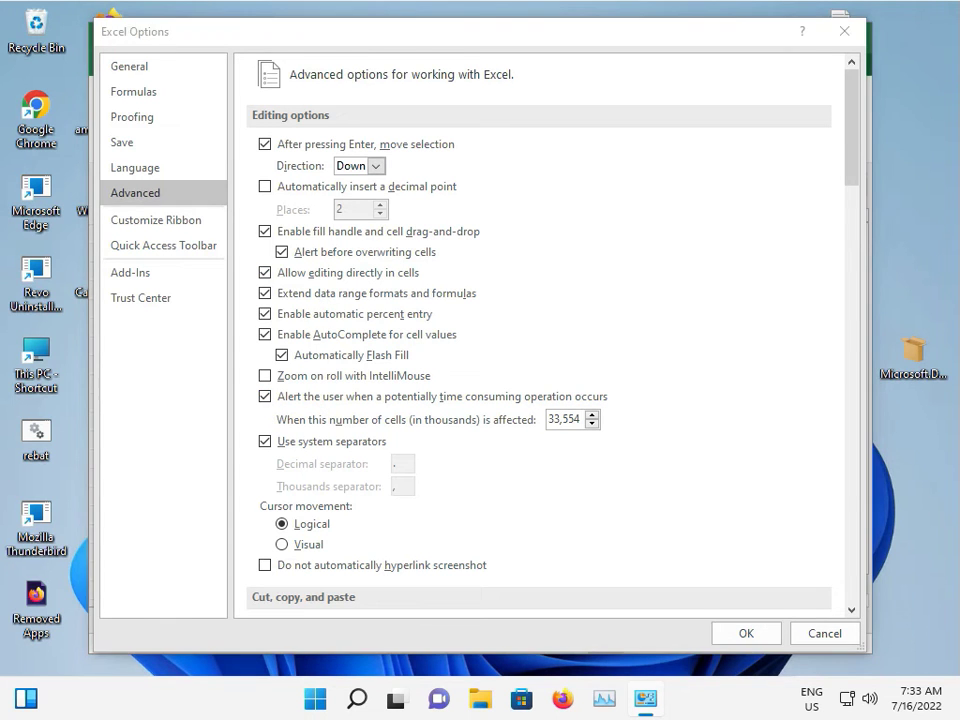
{"action": "scroll", "coordinate": [353, 413], "scroll_direction": "down", "scroll_amount": 5}
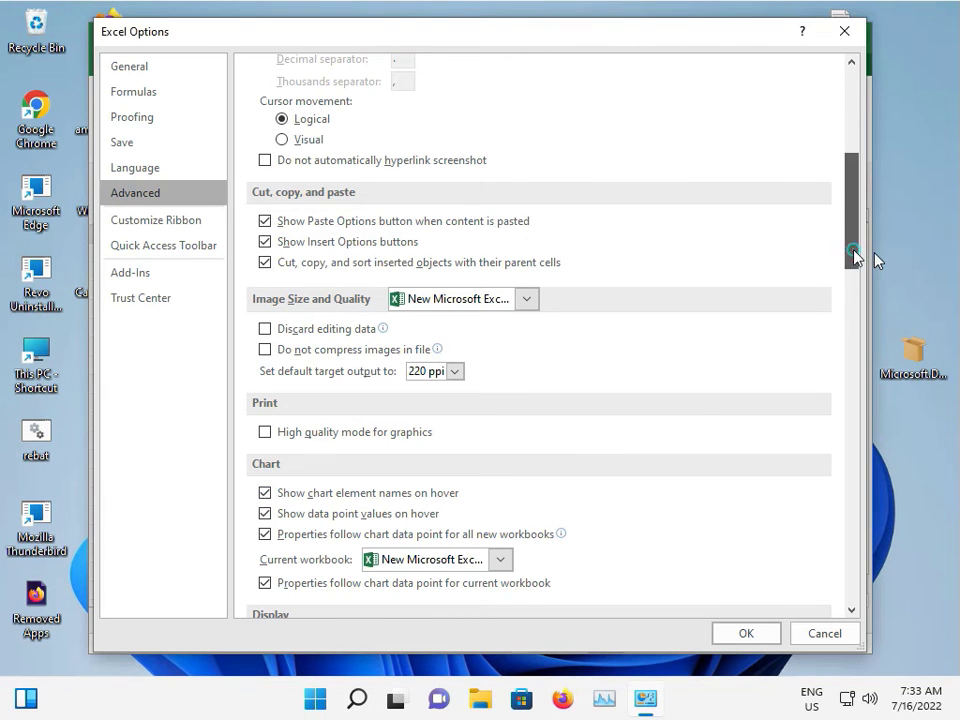
{"action": "left_click_drag", "start_coordinate": [853, 257], "coordinate": [851, 358]}
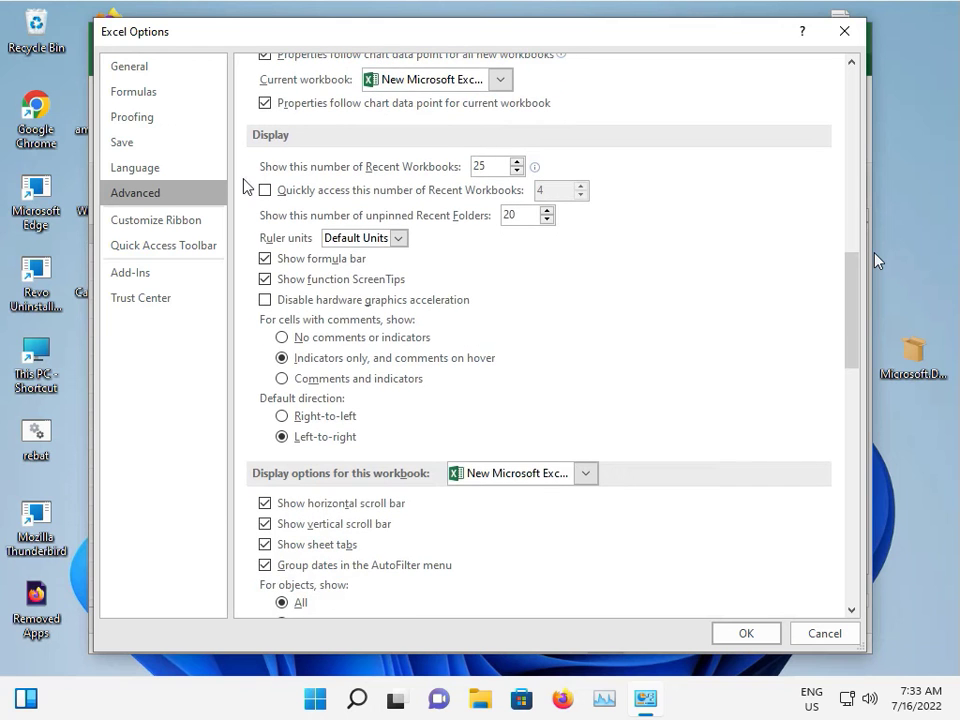
{"action": "left_click", "coordinate": [251, 141]}
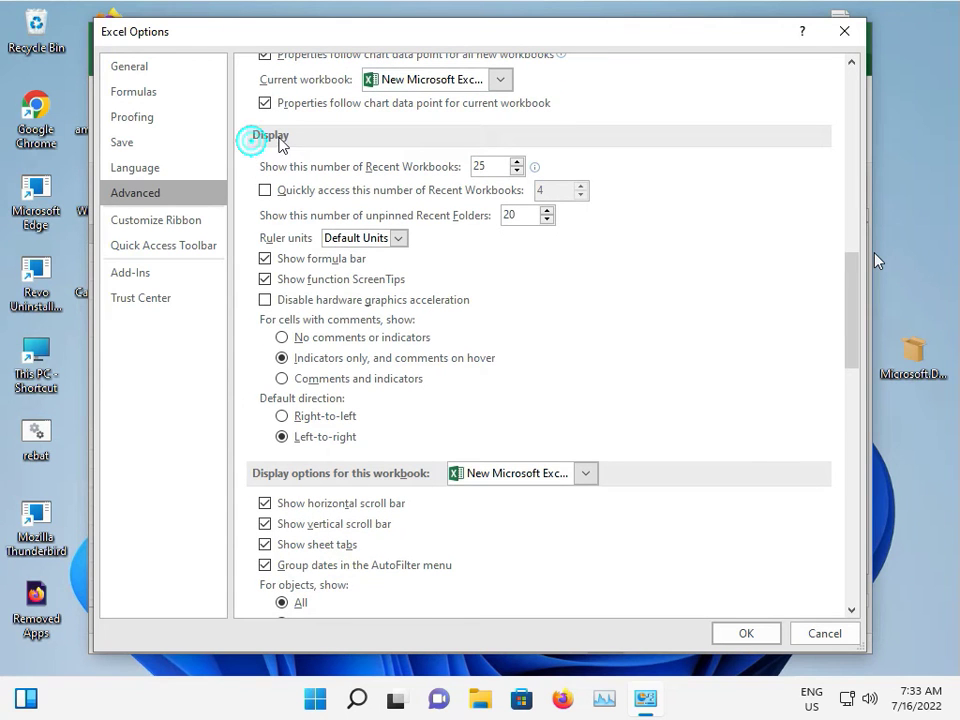
{"action": "left_click", "coordinate": [265, 300]}
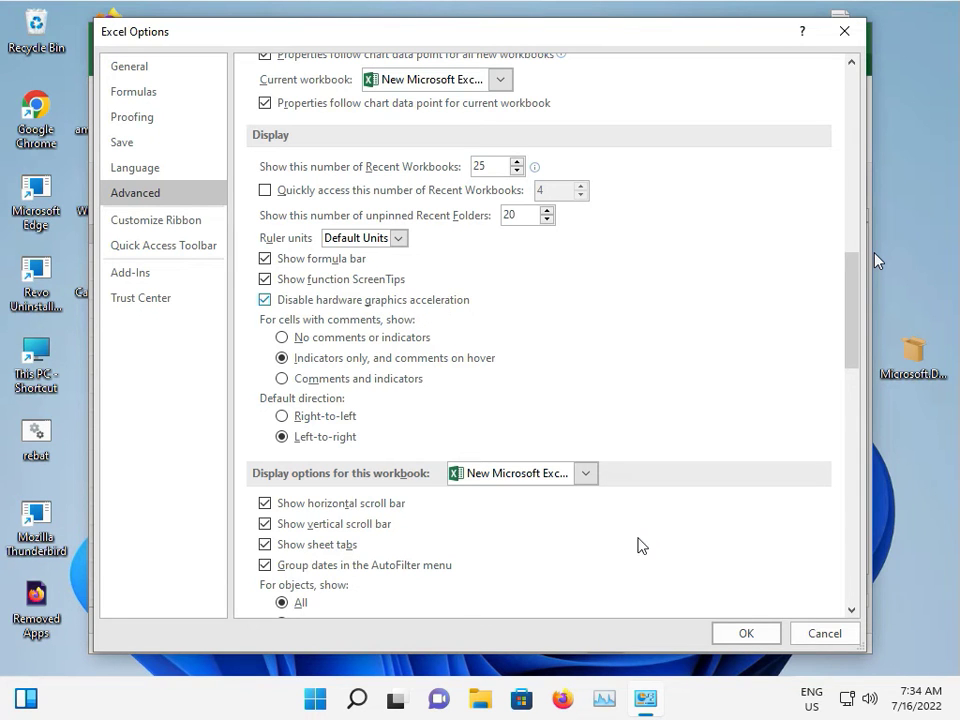
{"action": "left_click", "coordinate": [746, 633]}
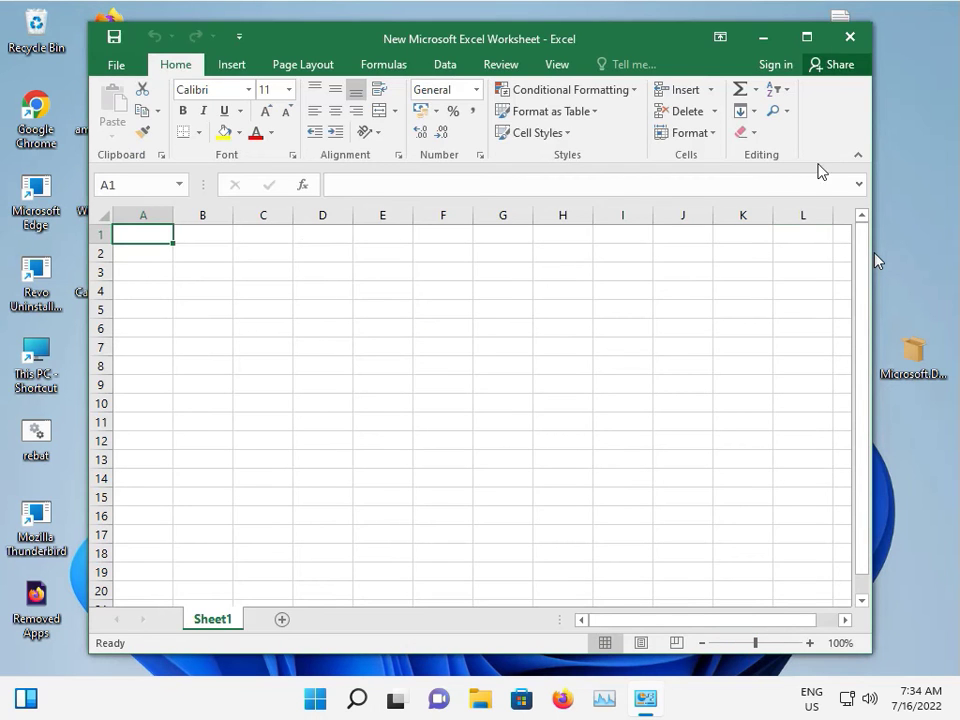
{"action": "left_click", "coordinate": [847, 39]}
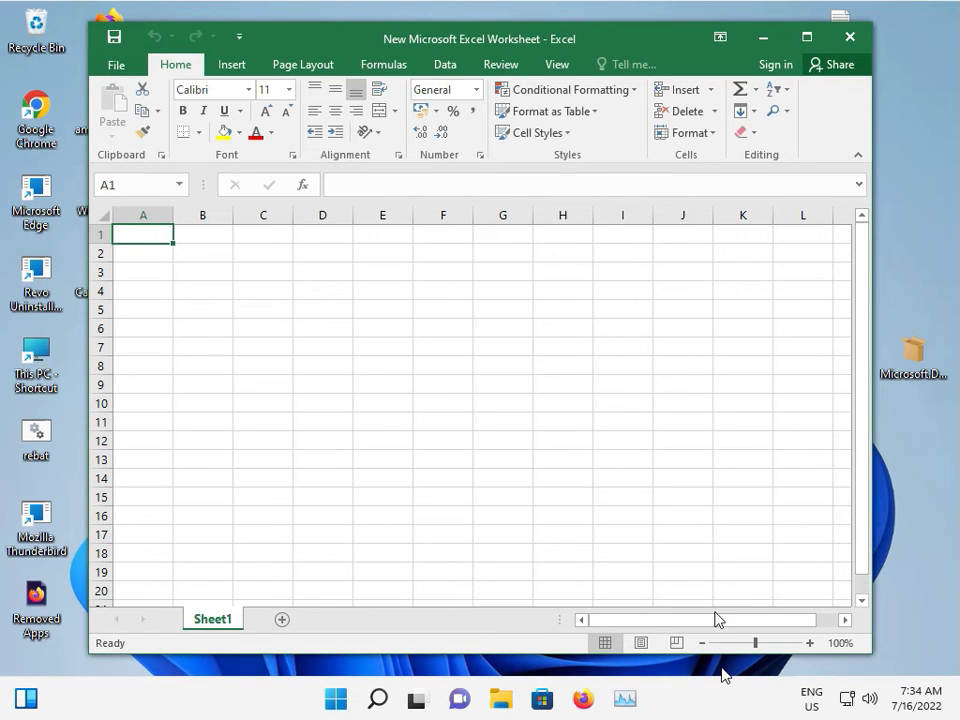
- Open the Add-ins page of Excel Options in the reopened workbook and choose Excel Add-ins as the type to manage
{"action": "left_click", "coordinate": [117, 66]}
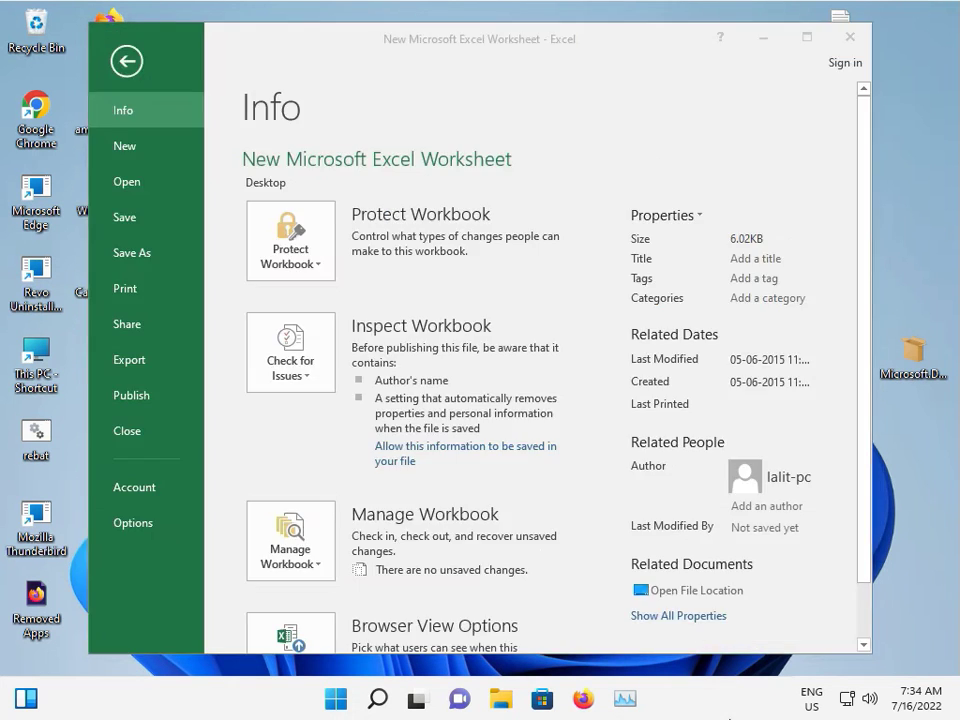
{"action": "left_click", "coordinate": [159, 519]}
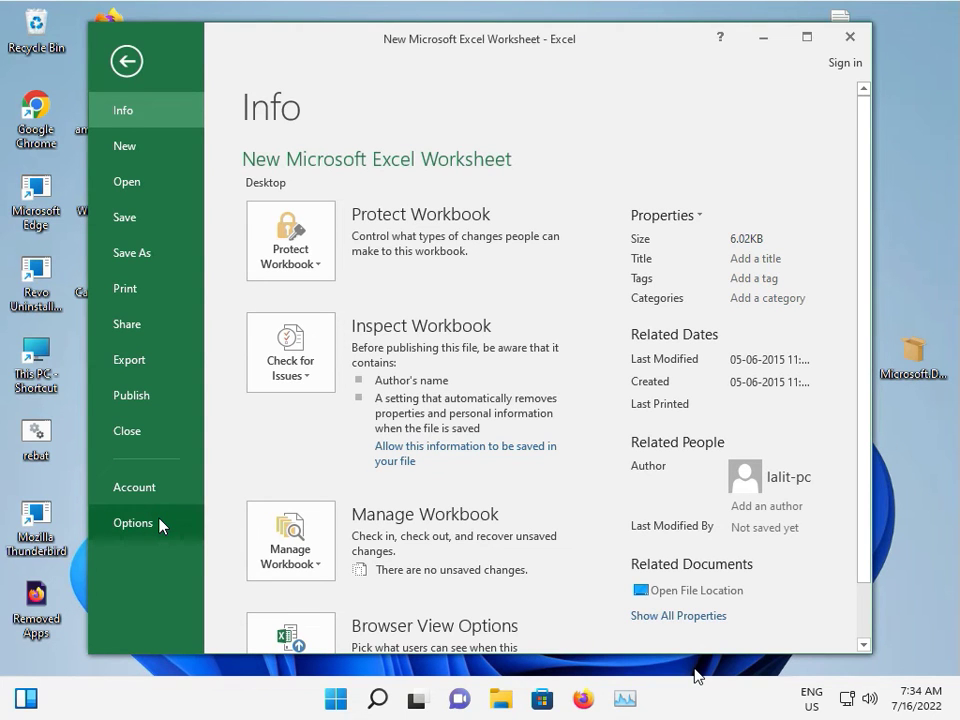
{"action": "left_click", "coordinate": [160, 524]}
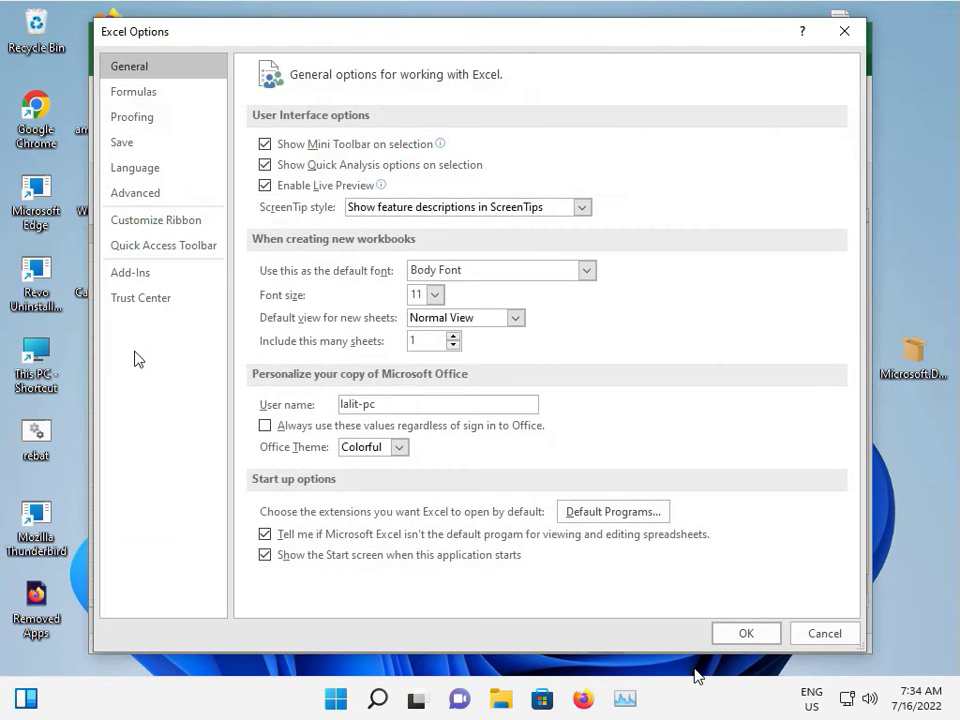
{"action": "left_click", "coordinate": [136, 276]}
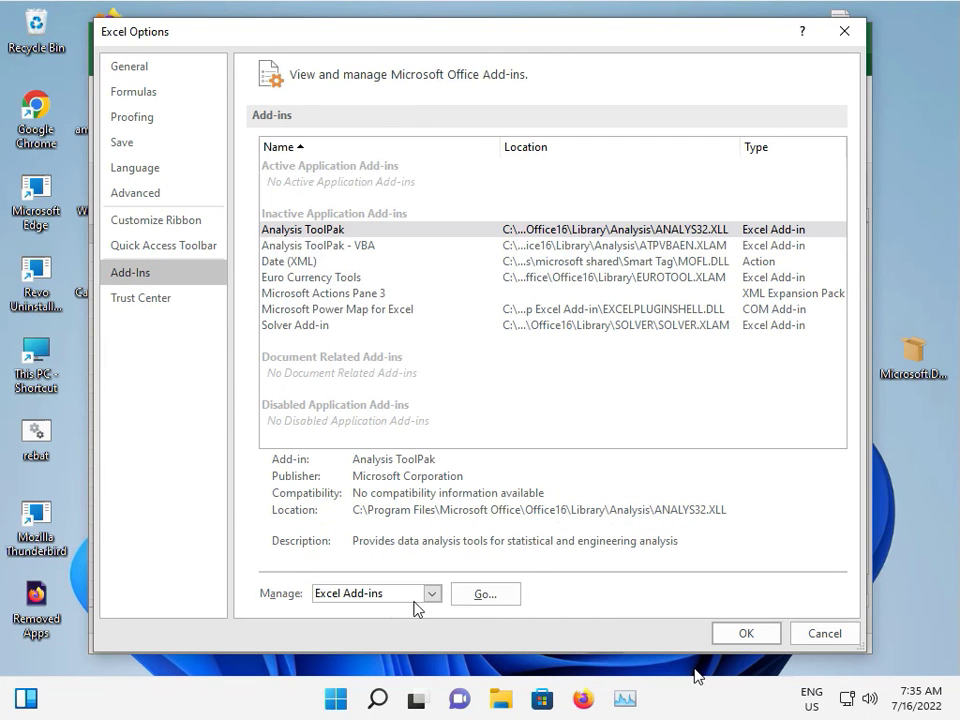
{"action": "left_click", "coordinate": [429, 597]}
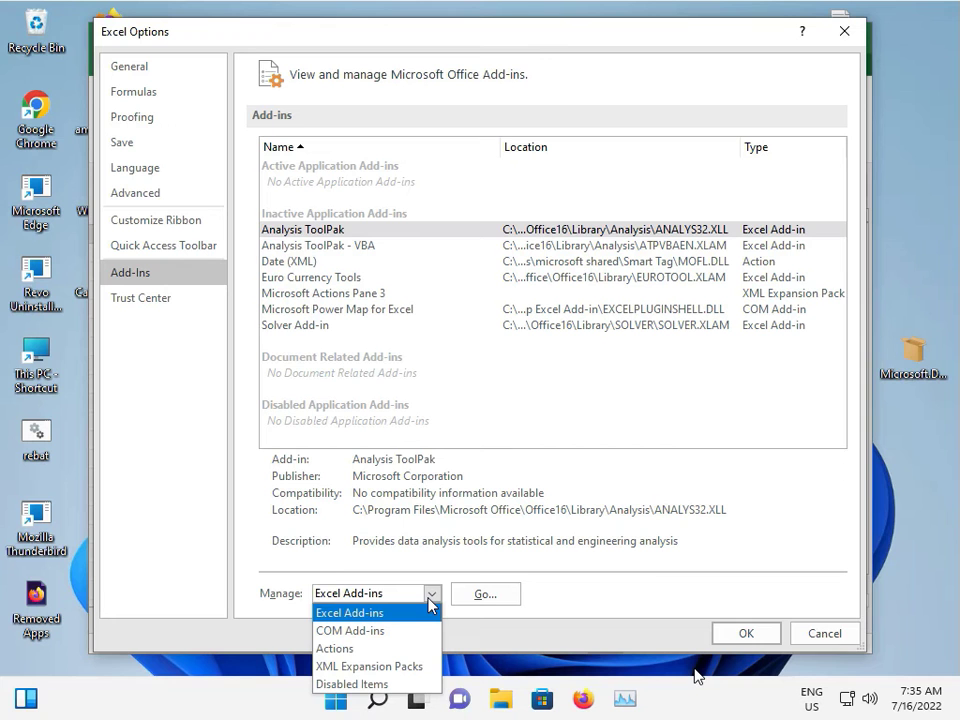
{"action": "left_click", "coordinate": [405, 611]}
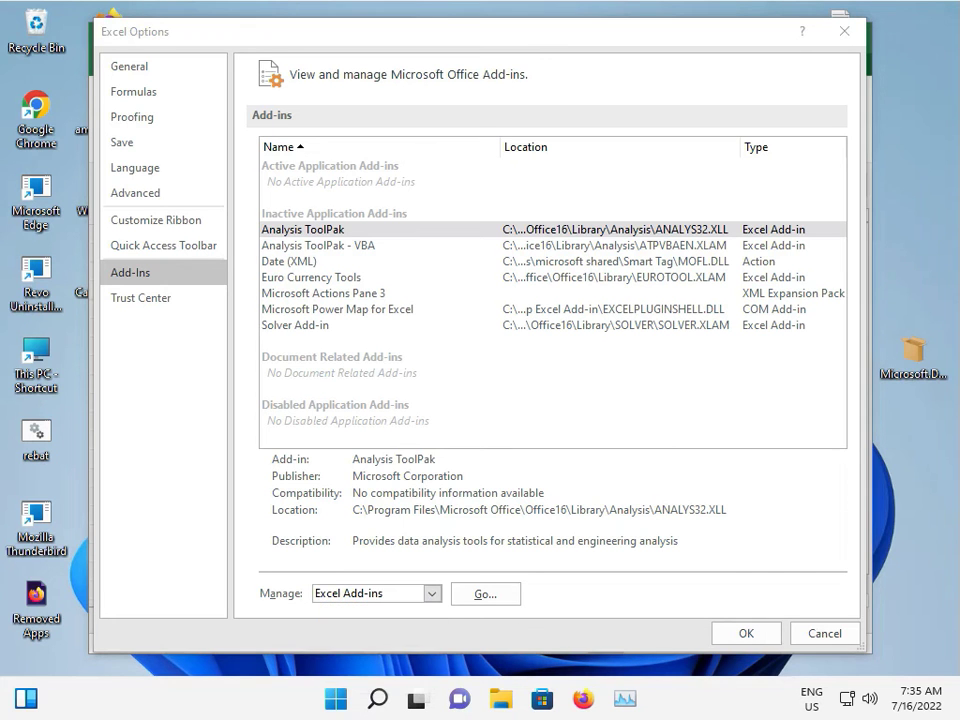
- Manage the COM Add-ins, enable Microsoft Power Map for Excel, confirm the selection and close the workbook
{"action": "left_click", "coordinate": [433, 596]}
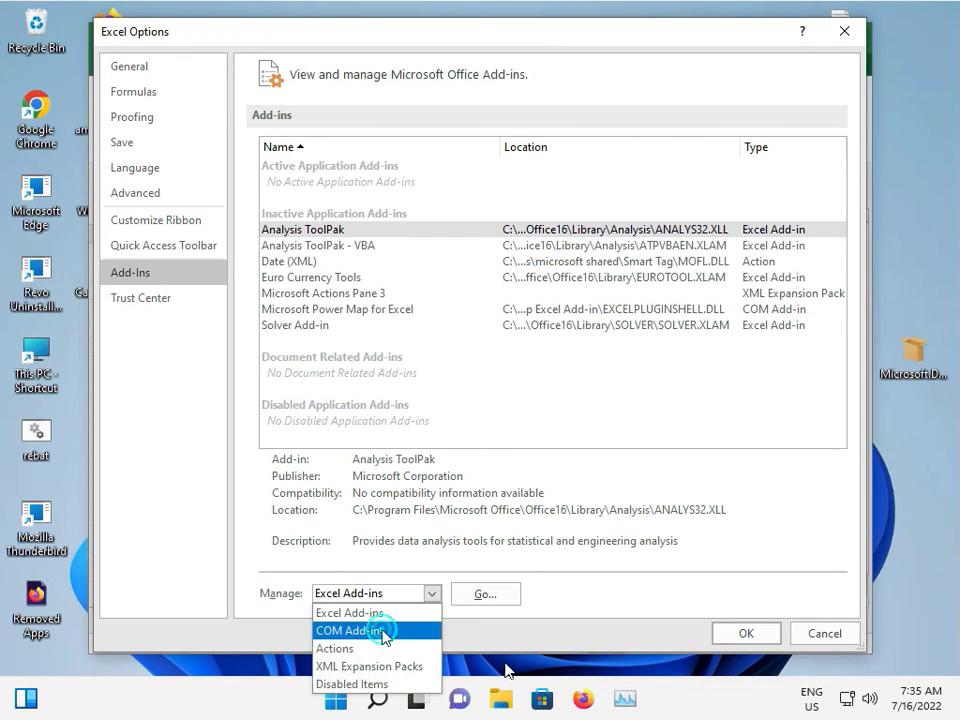
{"action": "left_click", "coordinate": [380, 632]}
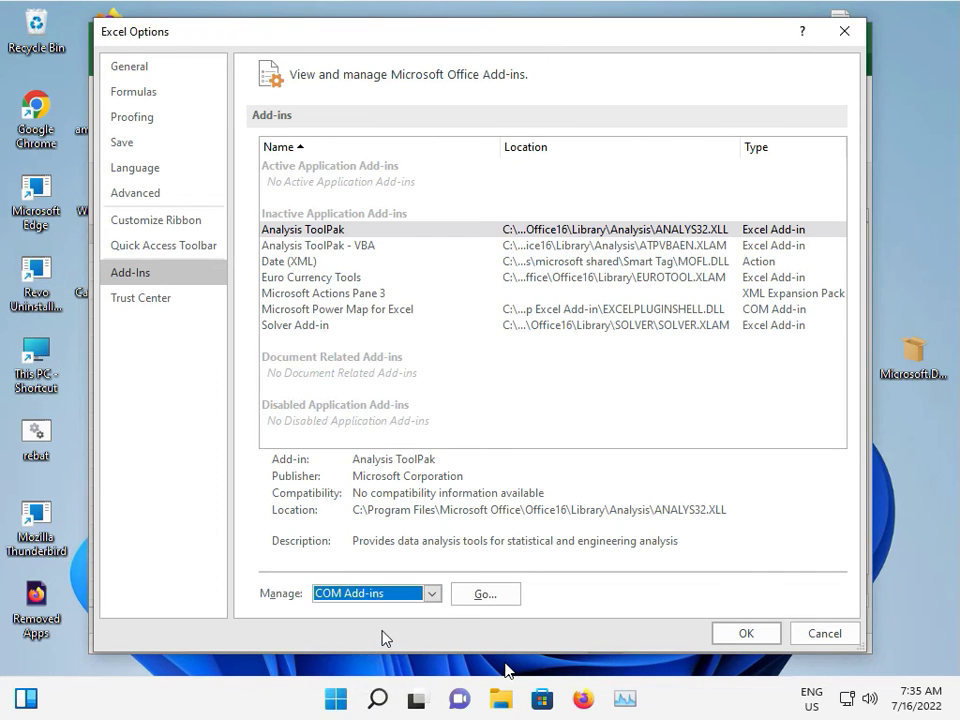
{"action": "left_click", "coordinate": [478, 595]}
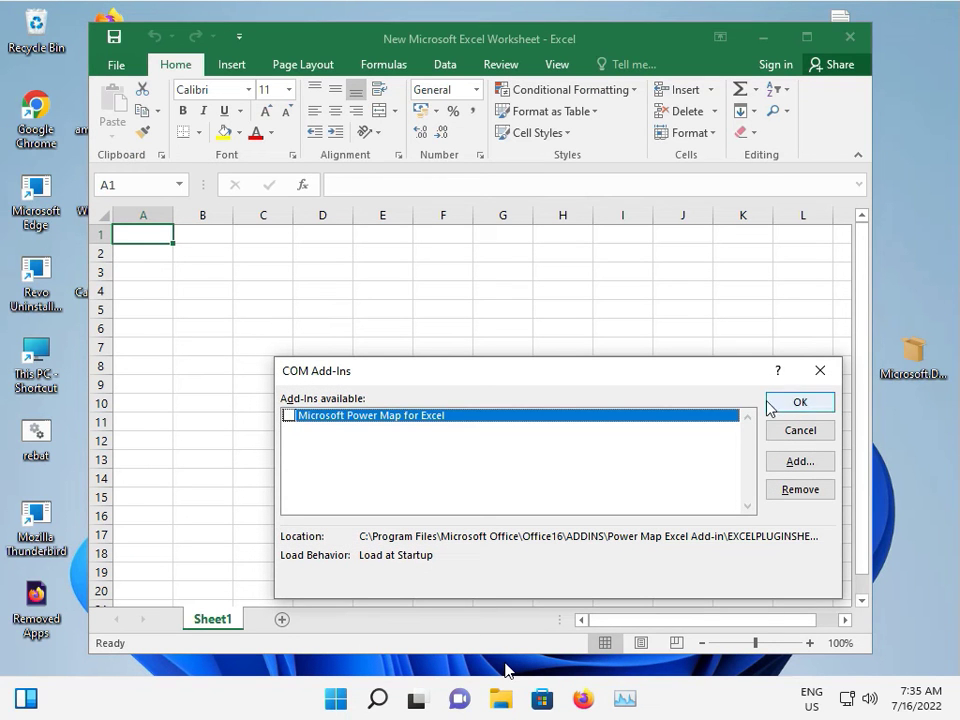
{"action": "left_click", "coordinate": [290, 415]}
{"action": "left_click", "coordinate": [790, 402]}
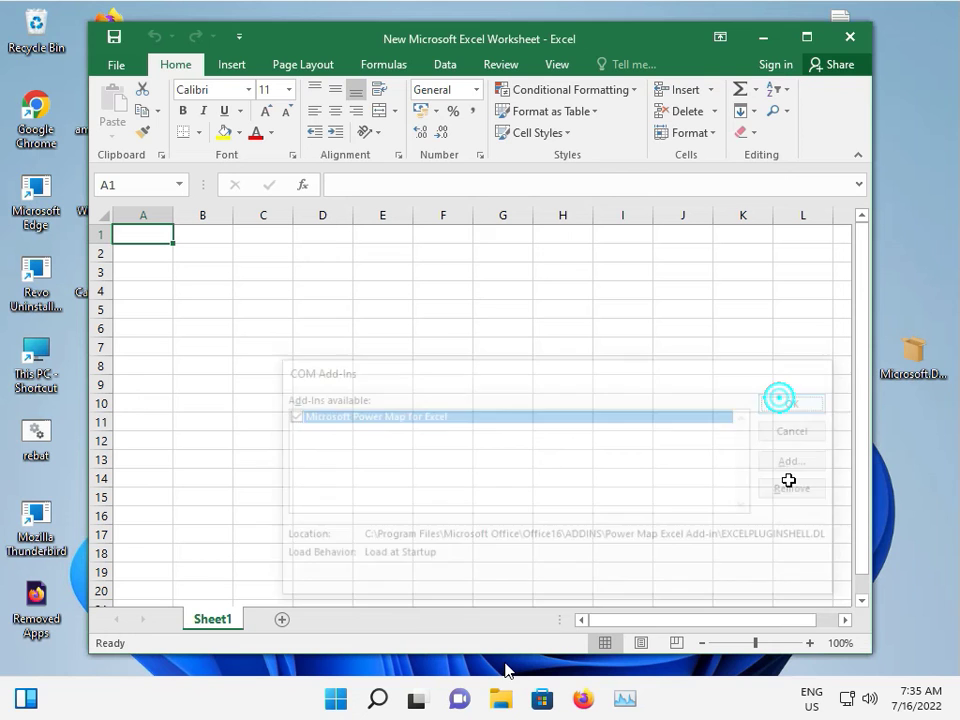
{"action": "left_click", "coordinate": [849, 40]}
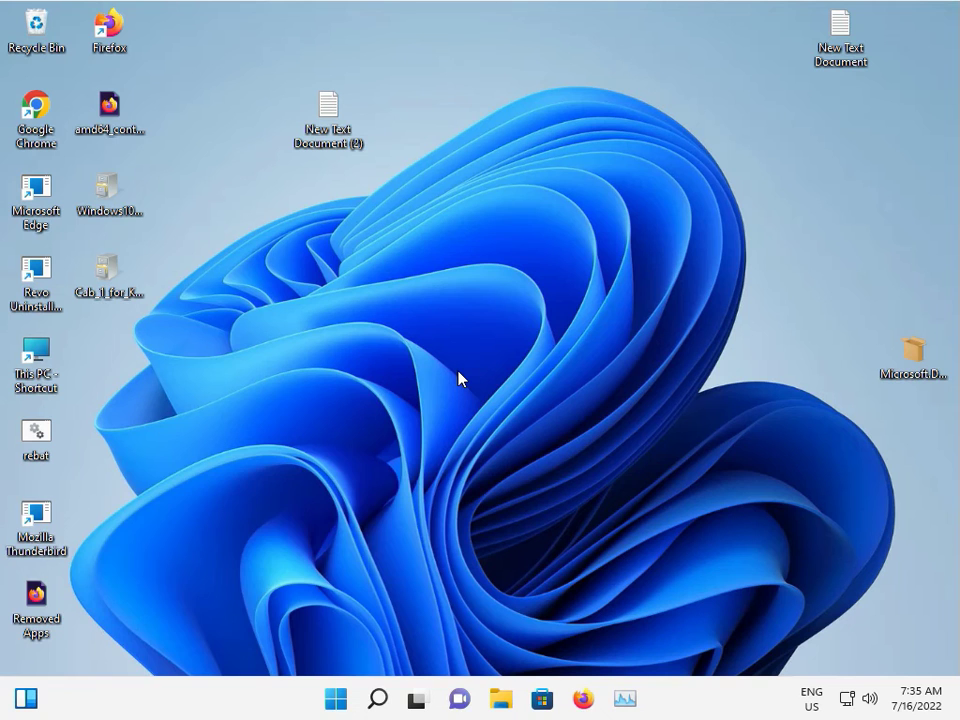
- Open the Windows temporary files folder by running %temp%
{"action": "key", "text": "super+r"}
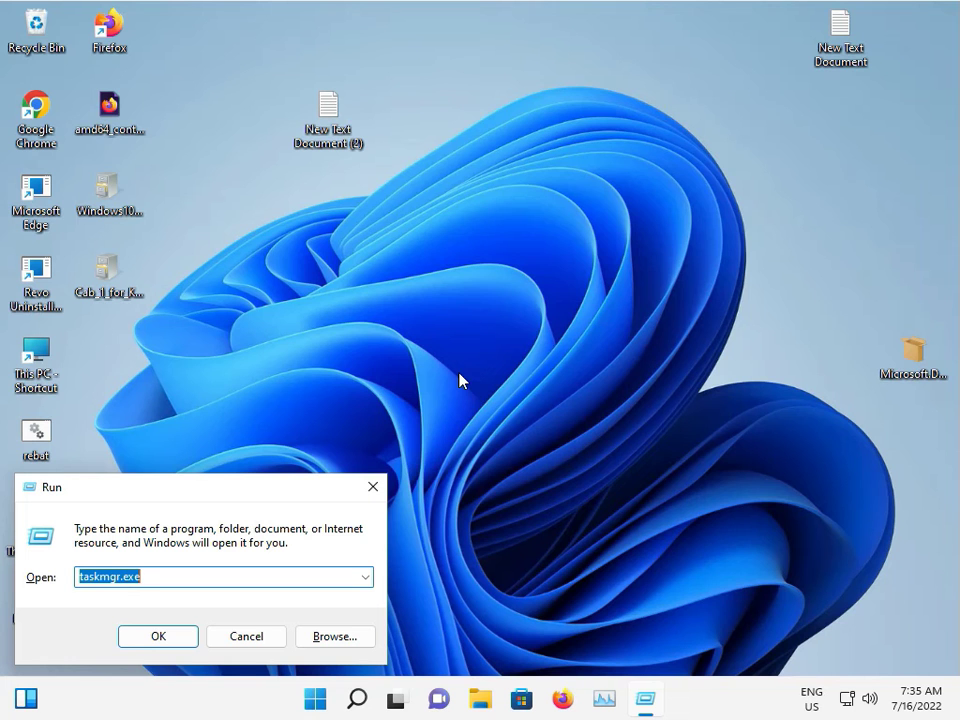
{"action": "type", "text": "%"}
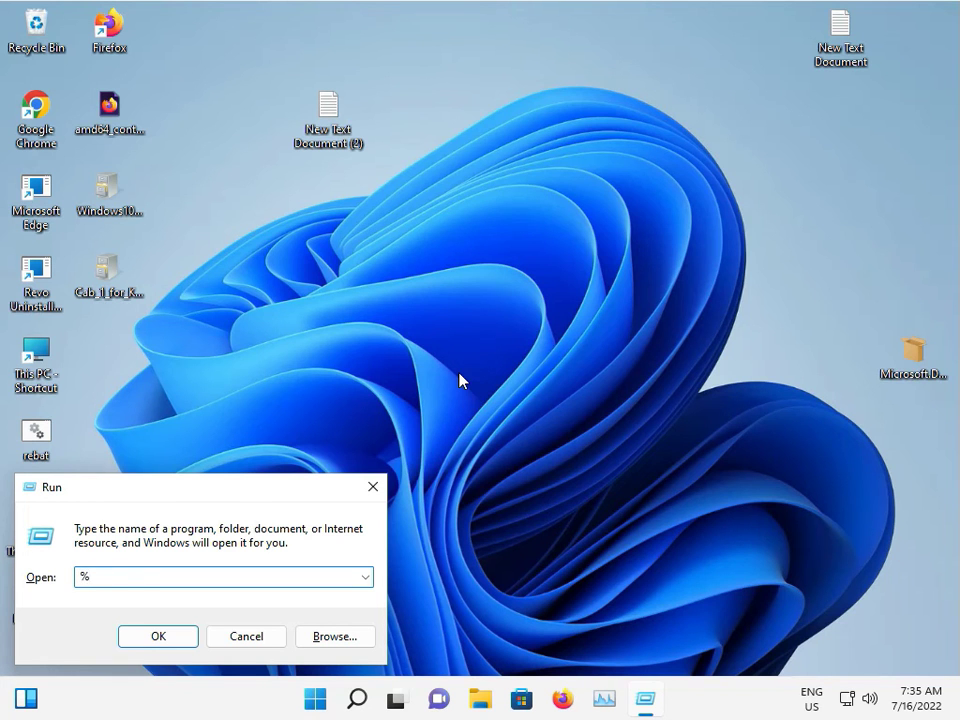
{"action": "type", "text": "temp$"}
{"action": "key", "text": "BackSpace"}
{"action": "type", "text": "%"}
{"action": "key", "text": "Return"}
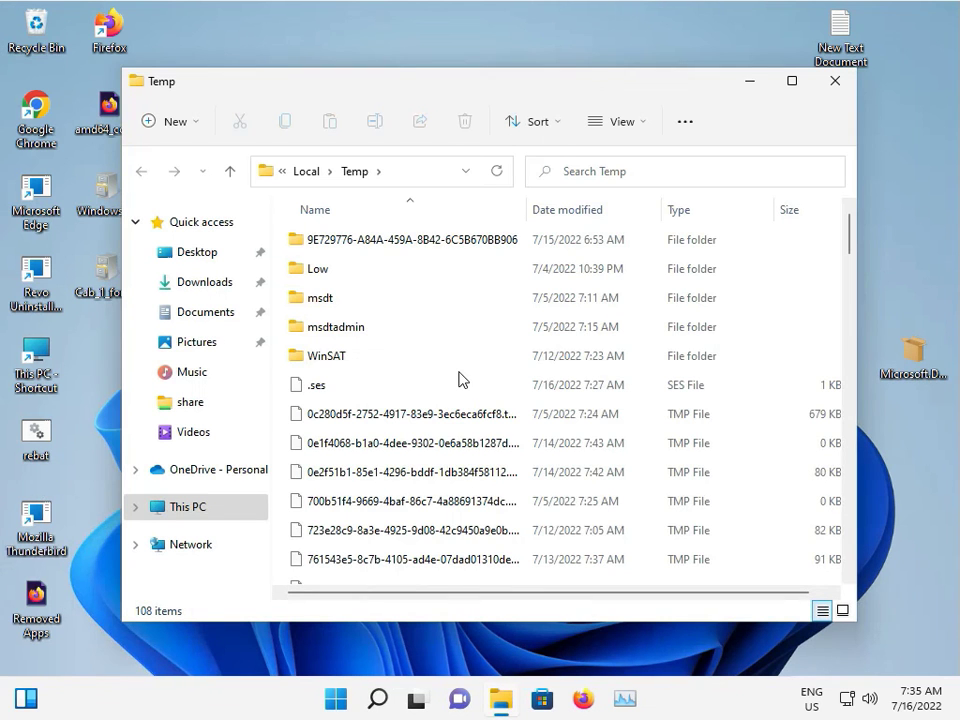
- Permanently delete all files and folders in the Temp folder and close its window
{"action": "key", "text": "ctrl+a"}
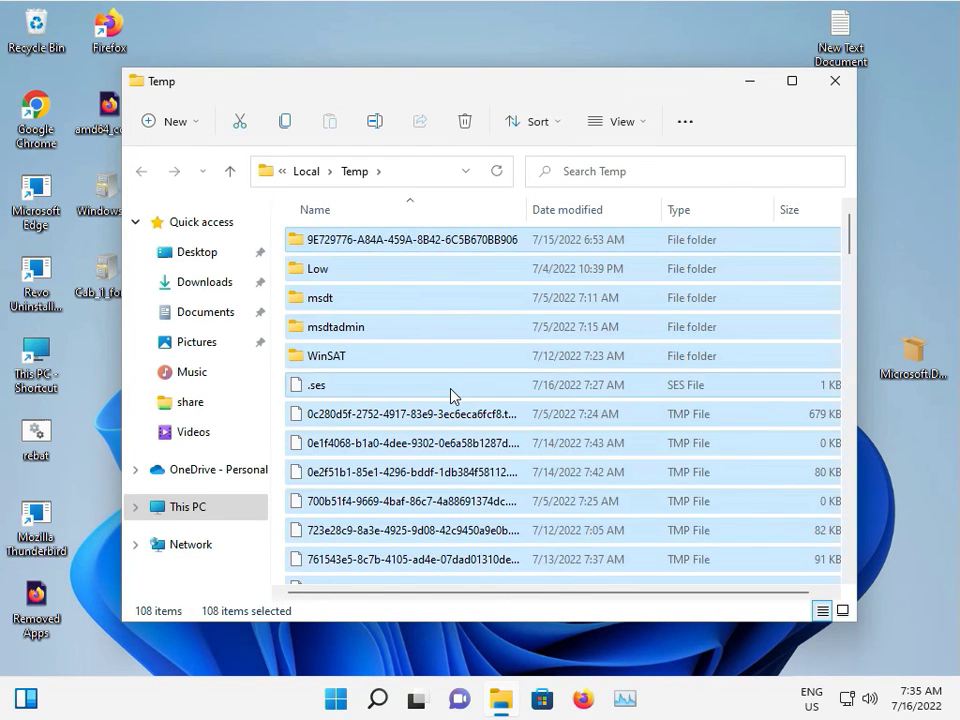
{"action": "key", "text": "shift+Delete"}
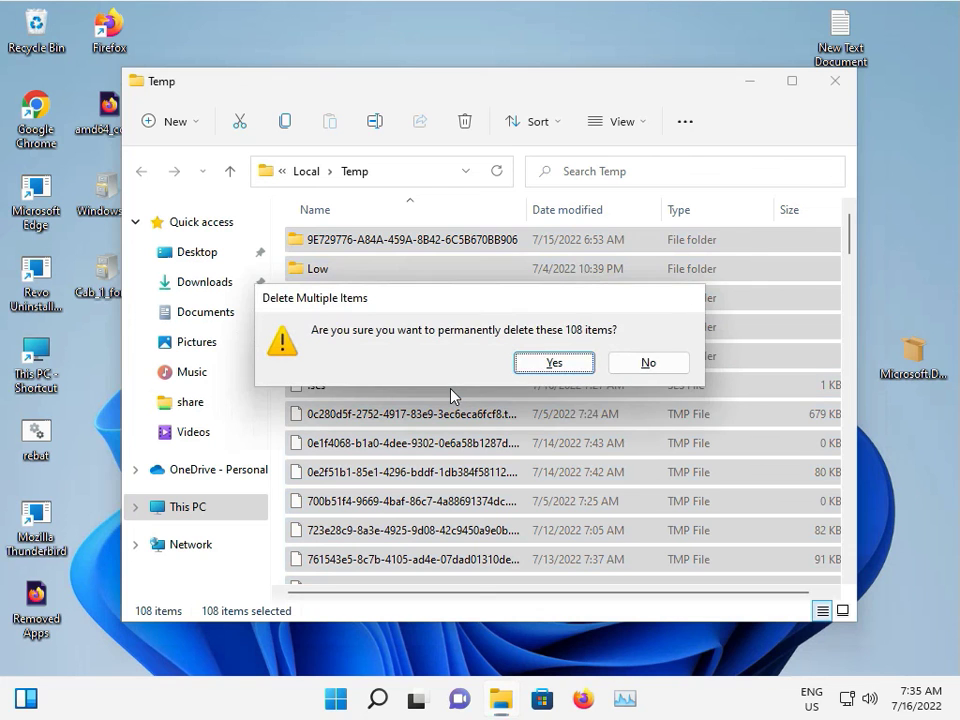
{"action": "key", "text": "Return"}
{"action": "left_click", "coordinate": [256, 254]}
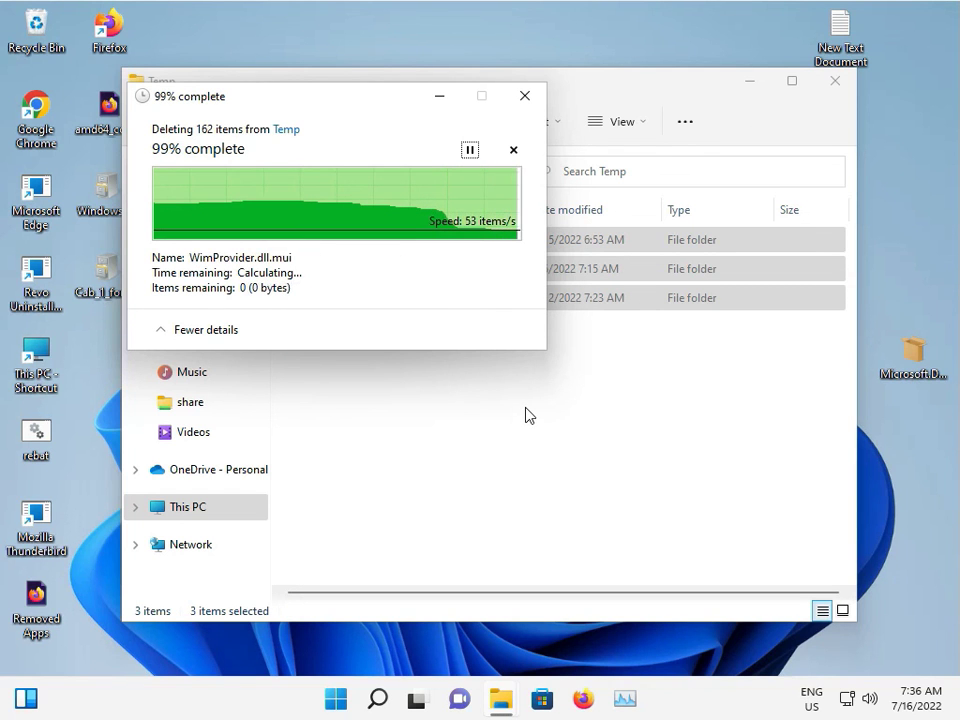
{"action": "left_click", "coordinate": [828, 93]}
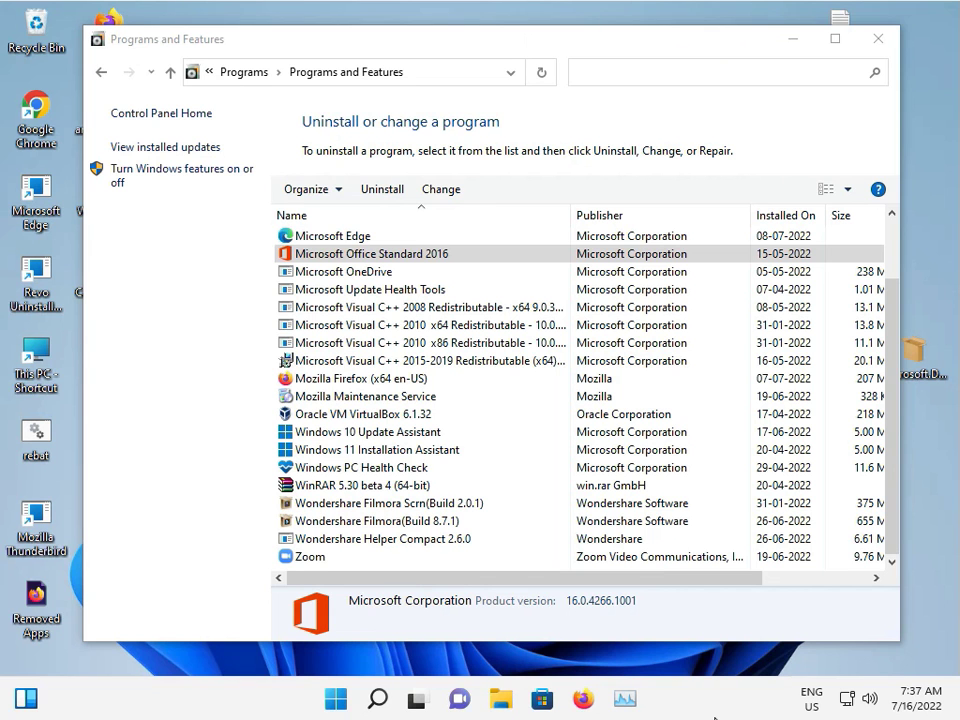
- Change the Microsoft Office Standard 2016 installation from Programs and Features and start its Repair
{"action": "left_click", "coordinate": [410, 256]}
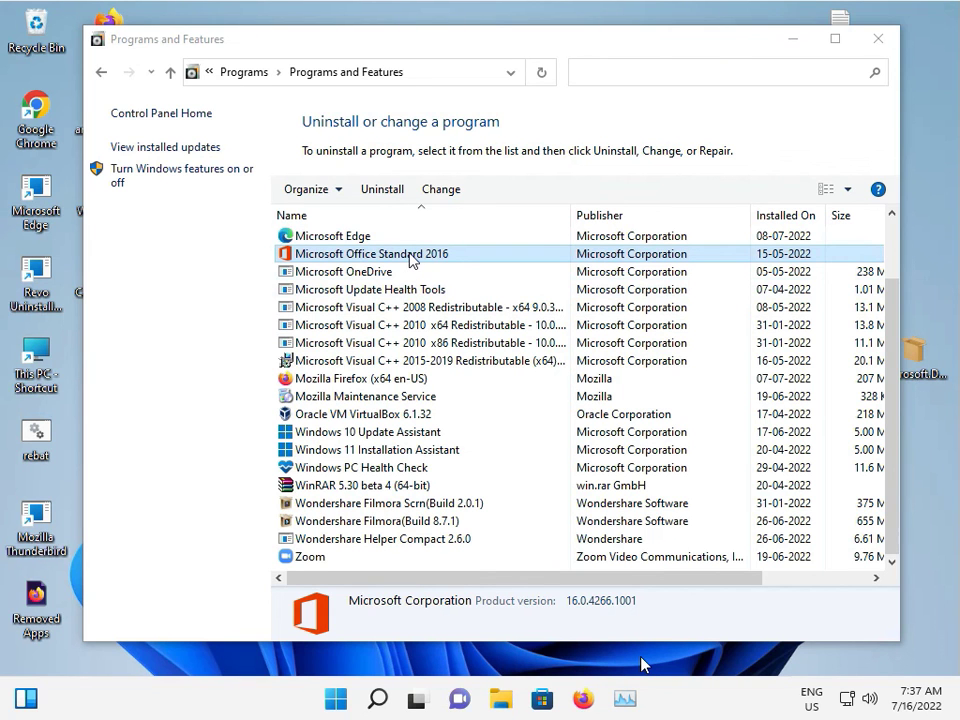
{"action": "right_click", "coordinate": [411, 256]}
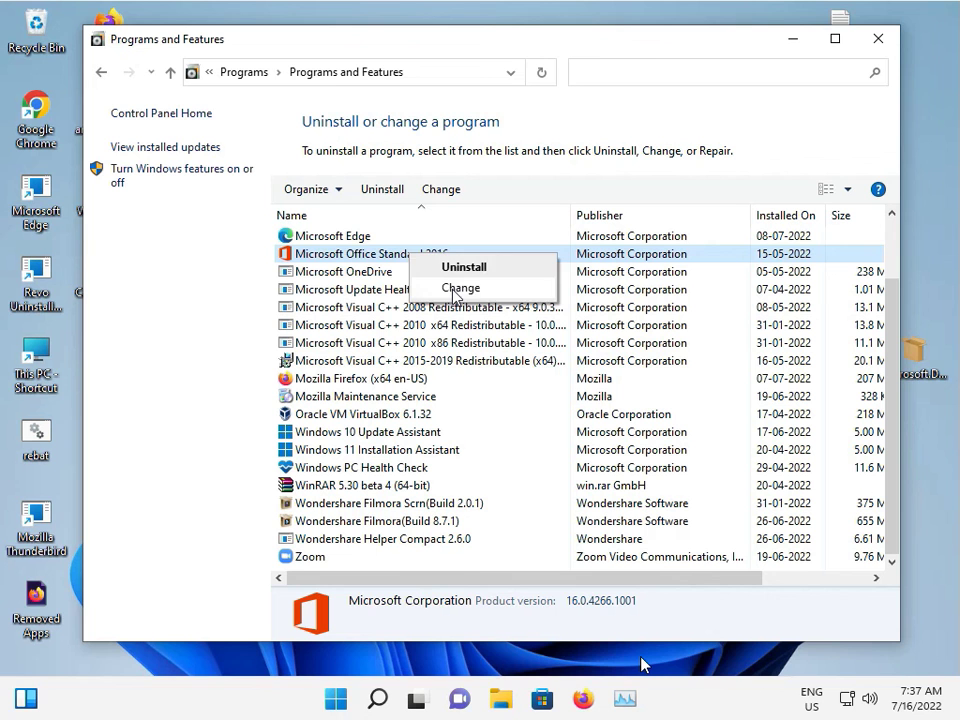
{"action": "left_click", "coordinate": [453, 289]}
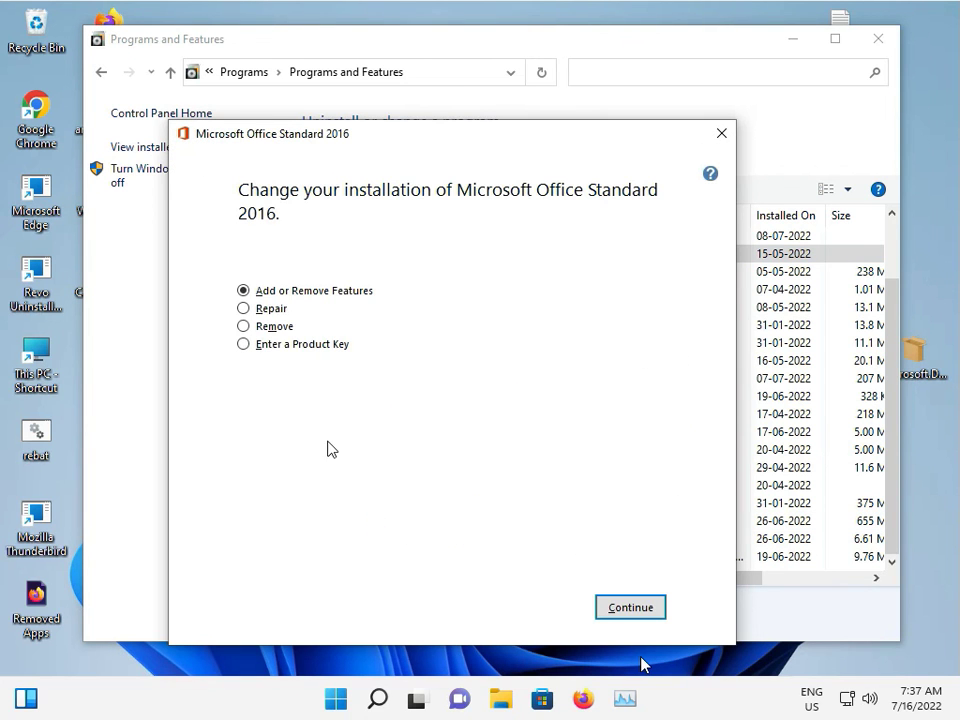
{"action": "left_click", "coordinate": [251, 313]}
{"action": "left_click", "coordinate": [625, 608]}
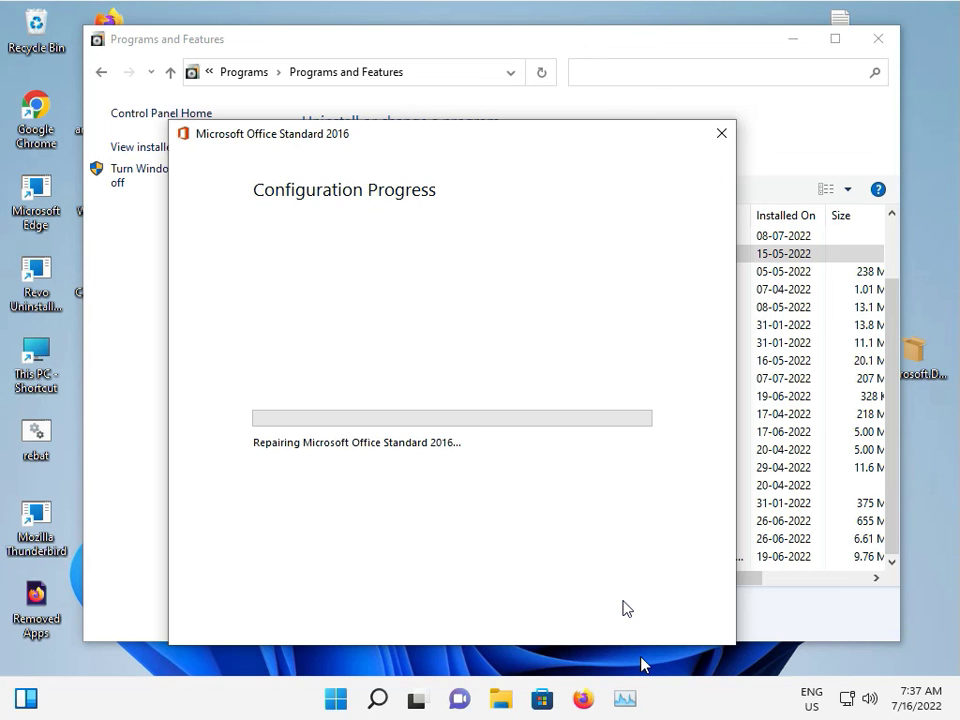